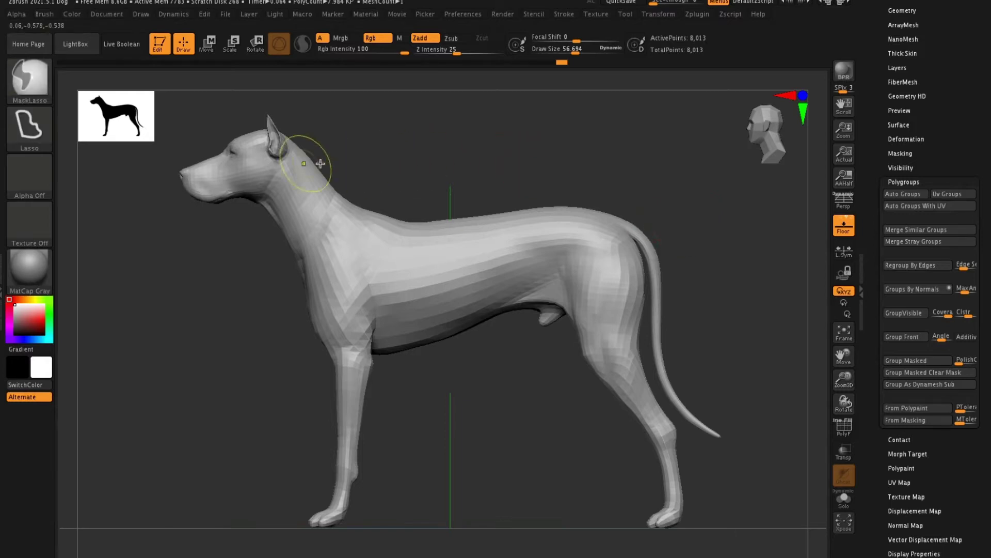
Mask the dog's head and upper neck with the MaskLasso.
key("ctrl")
mouse_move(243, 269)
left_mouse_down("ctrl")
mouse_move(168, 195)
mouse_move(170, 133)
mouse_move(201, 99)
mouse_move(248, 94)
mouse_move(325, 108)
mouse_move(350, 135)
mouse_move(246, 264)
left_mouse_up("ctrl")
left_click_drag(327, 117, 361, 179)
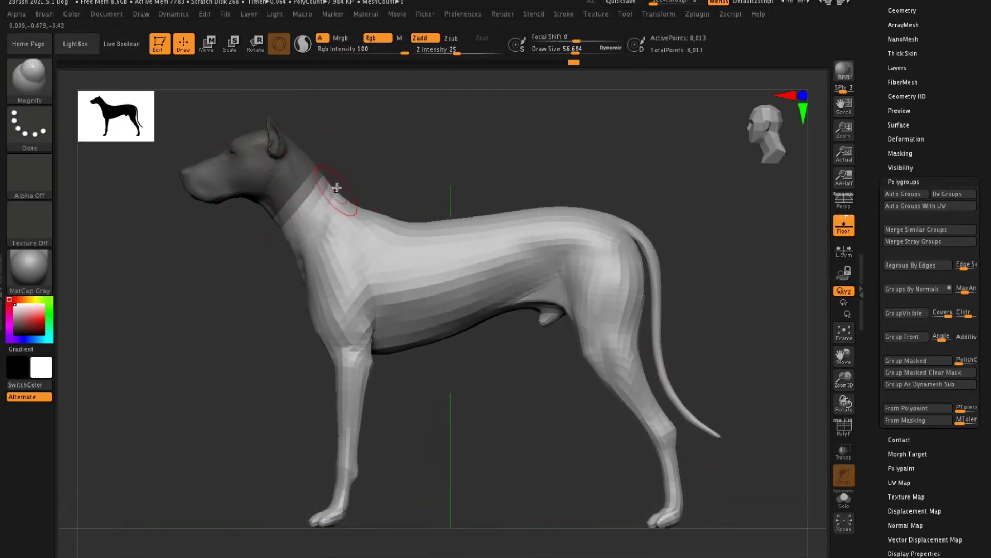
Try blurring the head mask and sculpting across the neck at a draw size of about 118, and undo the trial.
key("s")
left_click_drag(320, 214, 330, 214)
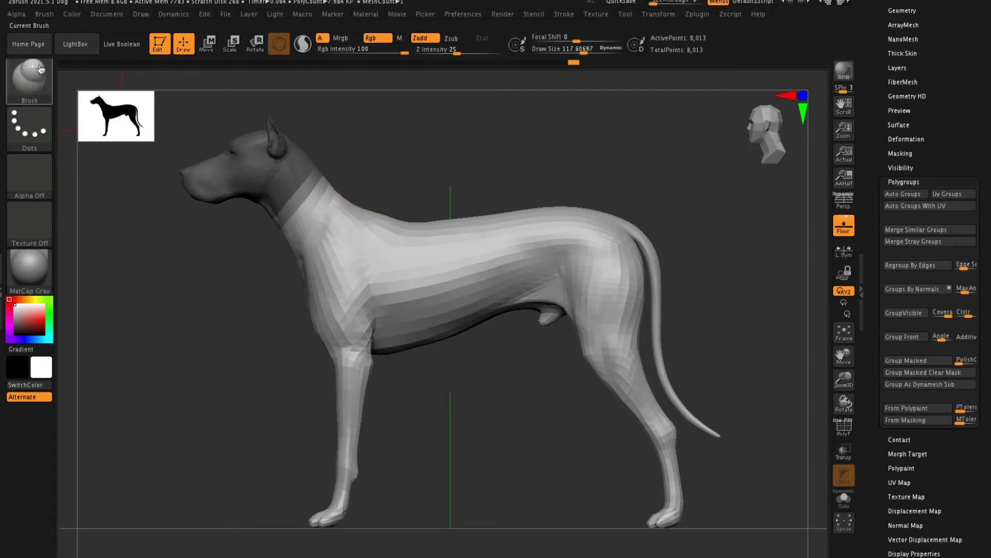
left_click_drag(575, 233, 578, 259)
left_click(248, 148, "ctrl")
left_click(248, 147, "ctrl")
left_click_drag(306, 188, 329, 226)
key("ctrl+z")
key("ctrl+z")
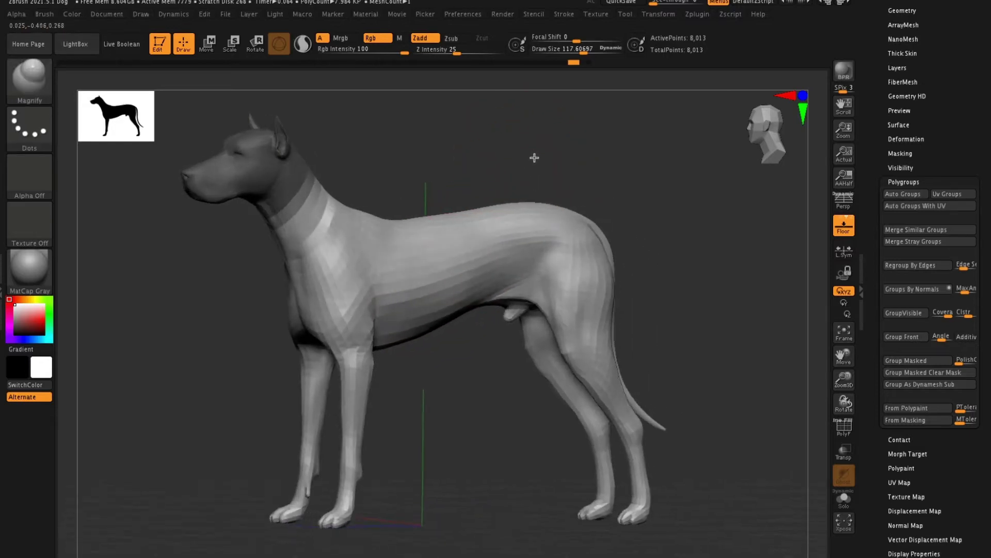
Reduce the draw size to about 35 and mask the head and upper neck with a sharp edge in side view.
mouse_move(534, 157)
left_mouse_down()
mouse_move(575, 160)
mouse_move(540, 197)
mouse_move(524, 191)
mouse_move(537, 186)
left_mouse_up()
key("s")
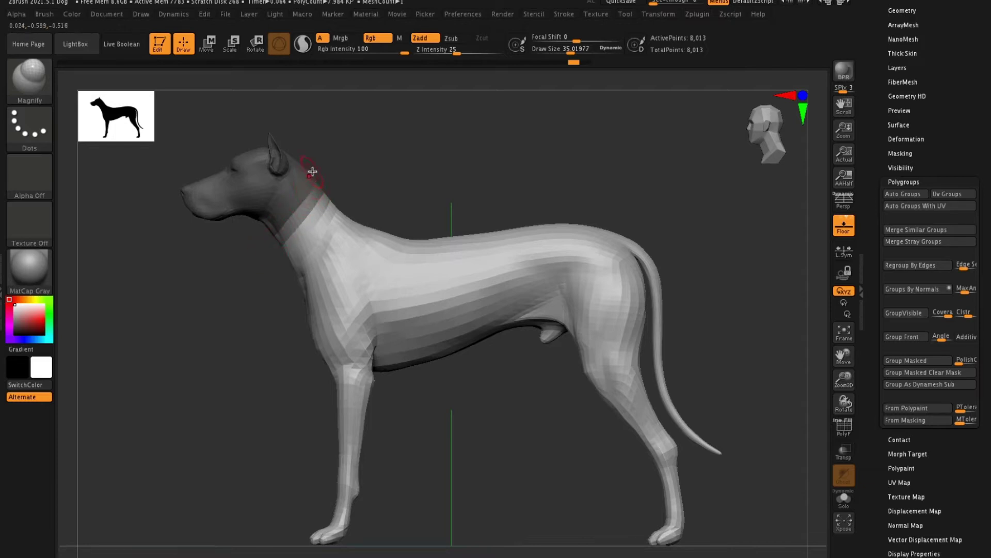
left_click_drag(383, 139, 377, 186, "alt")
mouse_move(165, 303)
left_mouse_down("ctrl")
mouse_move(213, 166)
mouse_move(325, 206)
mouse_move(321, 252)
mouse_move(173, 309)
left_mouse_up("ctrl")
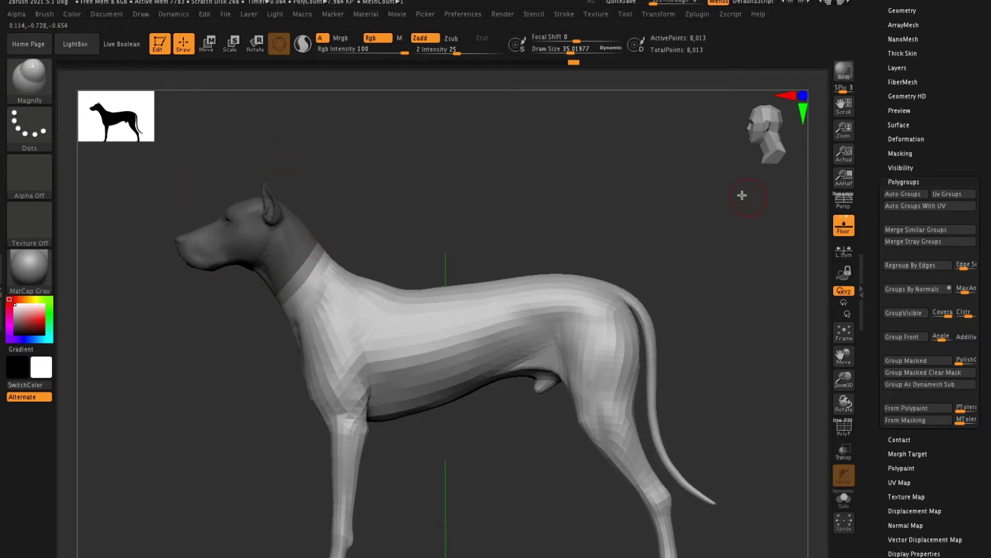
Turn the masked head and upper neck into a separate polygroup and clear the mask.
left_click(899, 182)
left_click(898, 182)
scroll(871, 152, "up", 4)
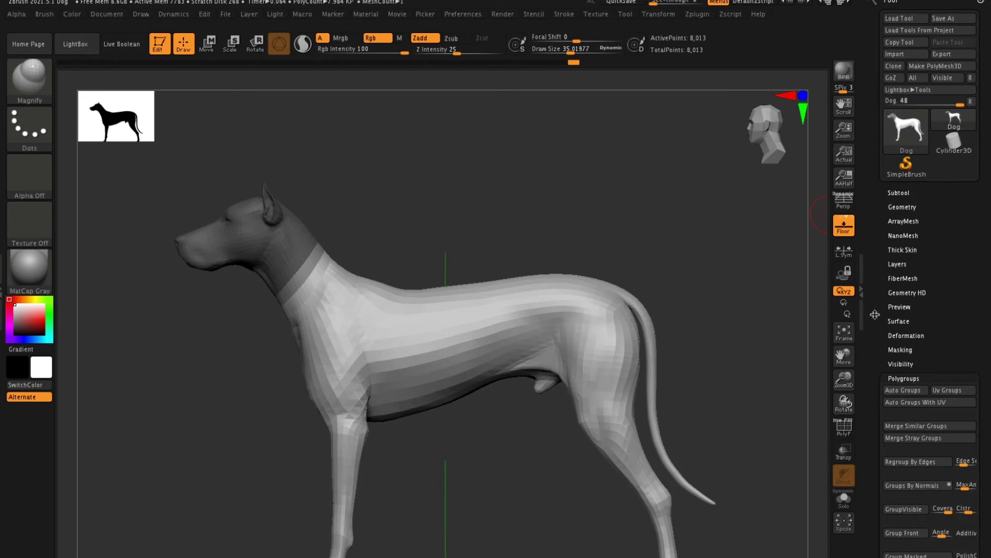
scroll(872, 312, "down", 5)
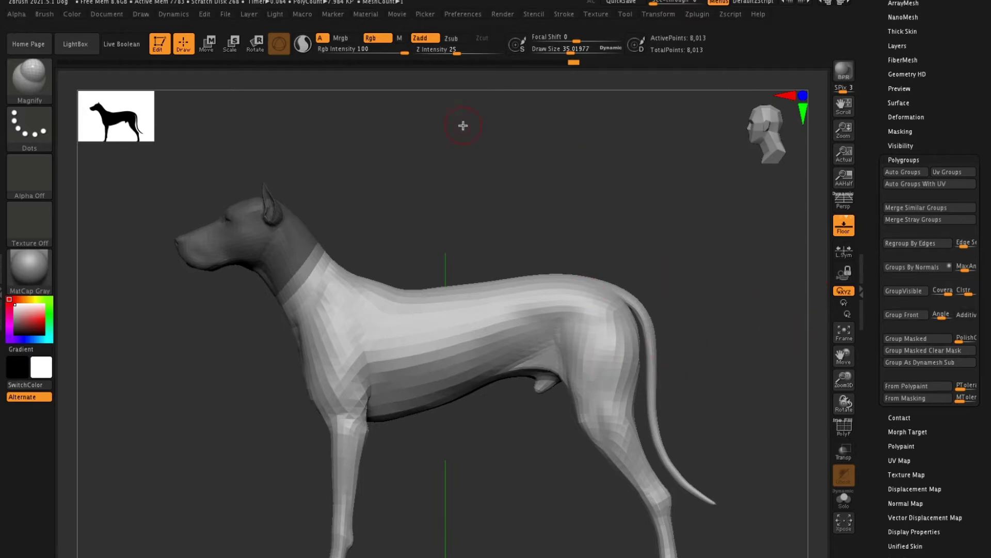
left_click_drag(724, 322, 724, 290, "alt")
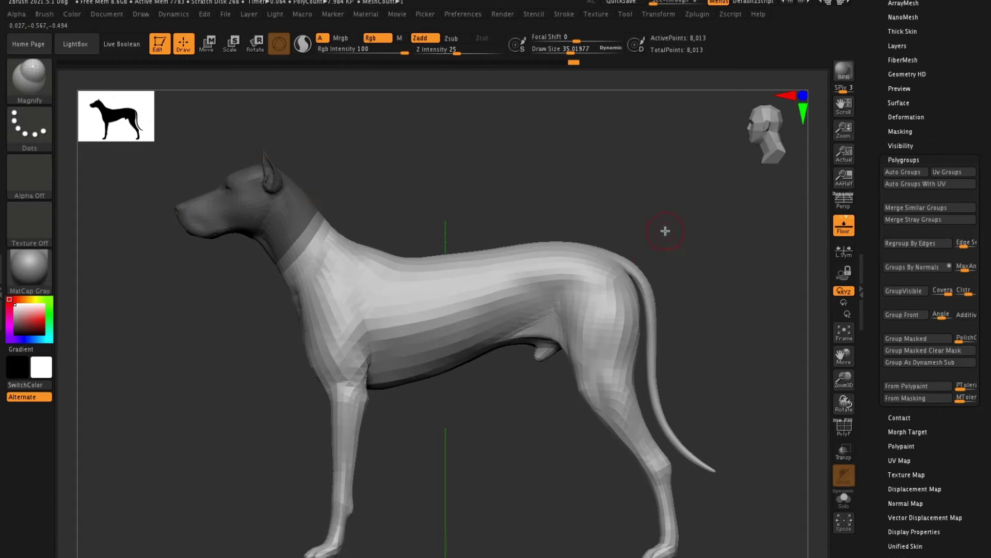
left_click_drag(664, 231, 665, 229, "ctrl")
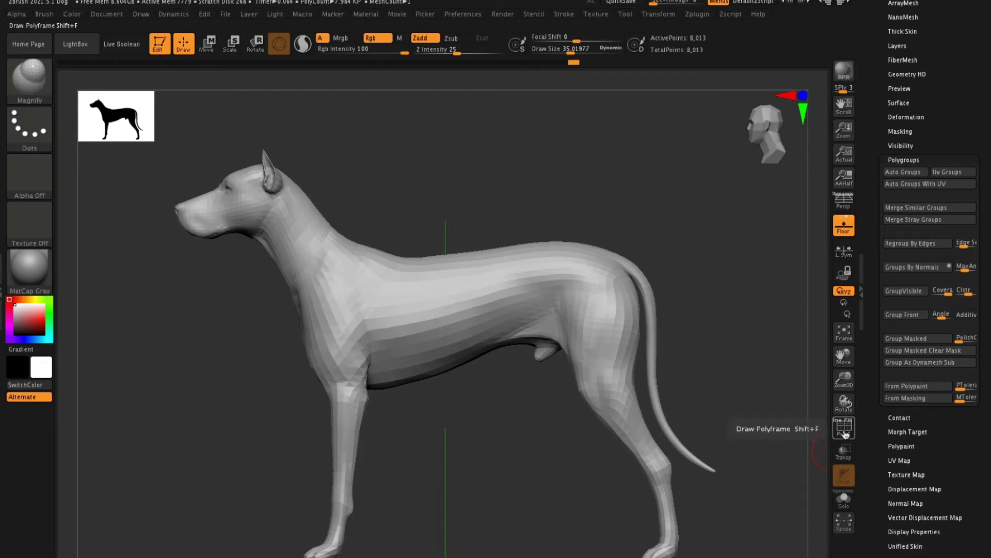
Display the polyframe to show the dog's polygroups and wireframe.
left_click(843, 432)
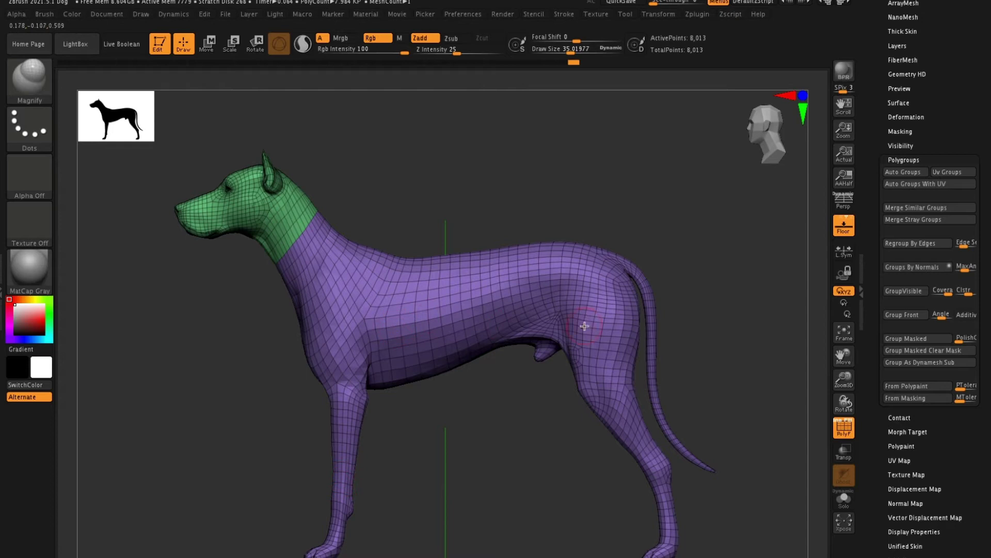
left_click_drag(408, 182, 445, 175)
mouse_move(547, 181)
left_mouse_down("alt")
mouse_move(586, 172)
mouse_move(571, 199)
mouse_move(564, 180)
left_mouse_up("alt")
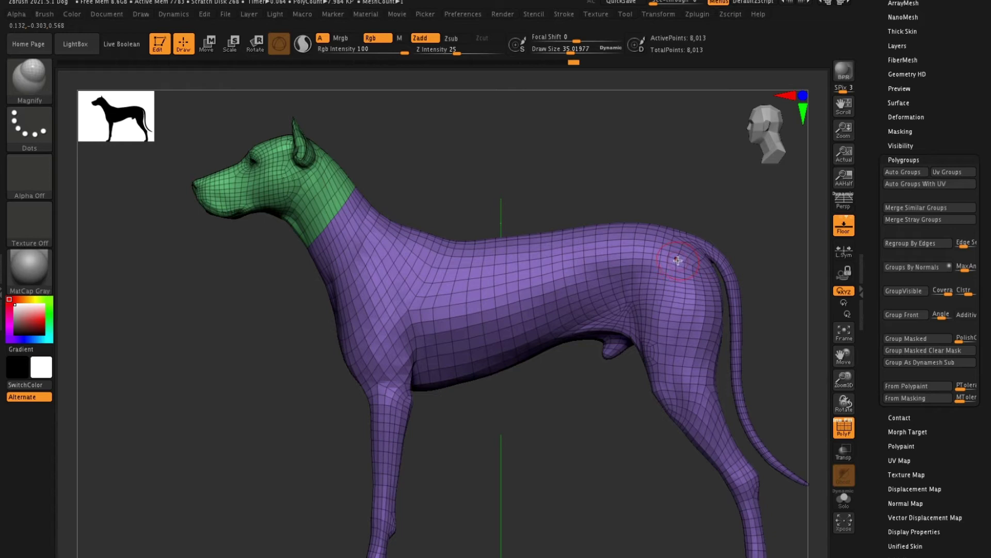
left_click_drag(514, 167, 532, 175)
Isolate the head polygroup, inspect it from several angles, and bring the whole dog back into view.
key("ctrl+shift")
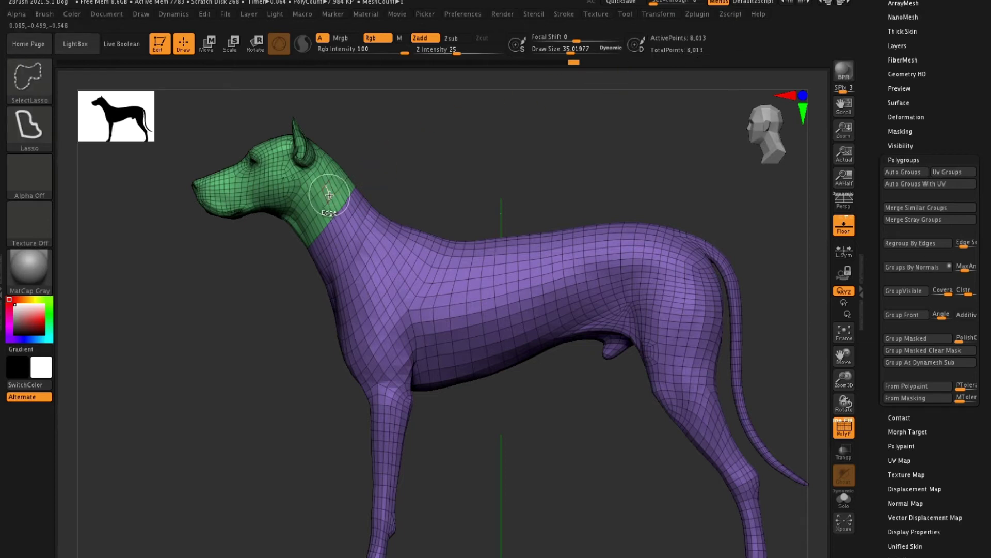
left_click(330, 195, "ctrl+shift")
left_click_drag(558, 177, 670, 93)
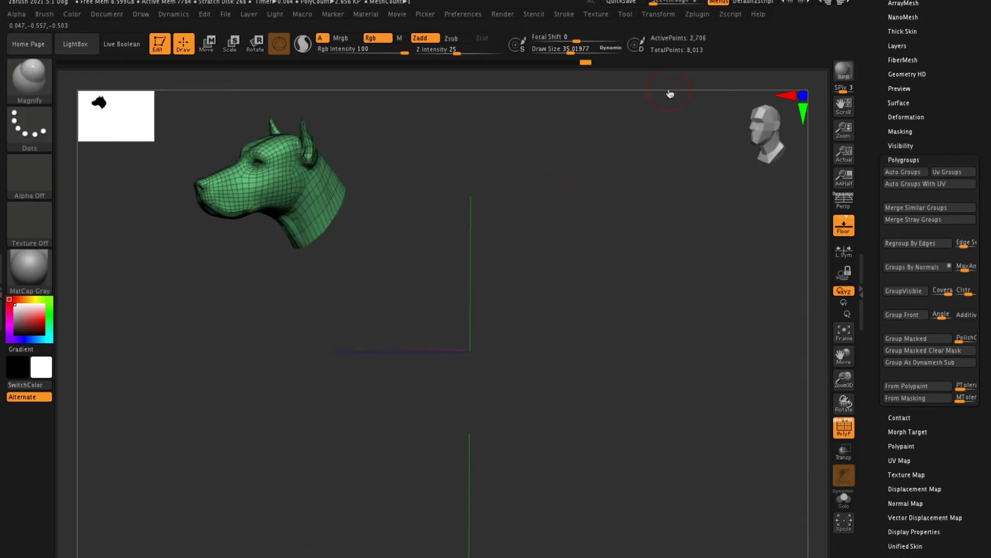
left_click_drag(566, 174, 420, 207)
left_click_drag(488, 288, 368, 268)
left_click_drag(623, 300, 603, 250, "alt")
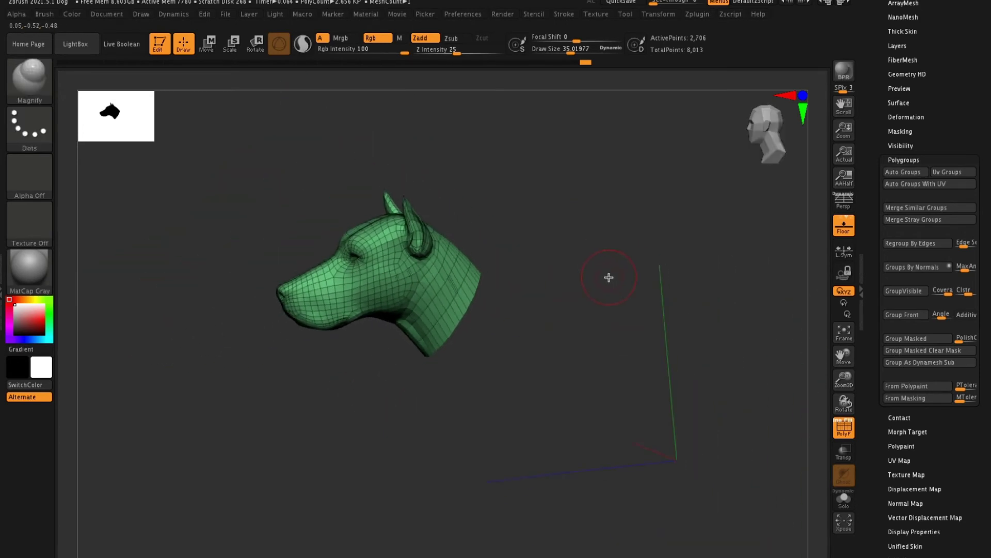
left_click(625, 207, "ctrl+shift")
mouse_move(626, 213)
left_mouse_down()
mouse_move(630, 266)
mouse_move(479, 196)
left_mouse_up()
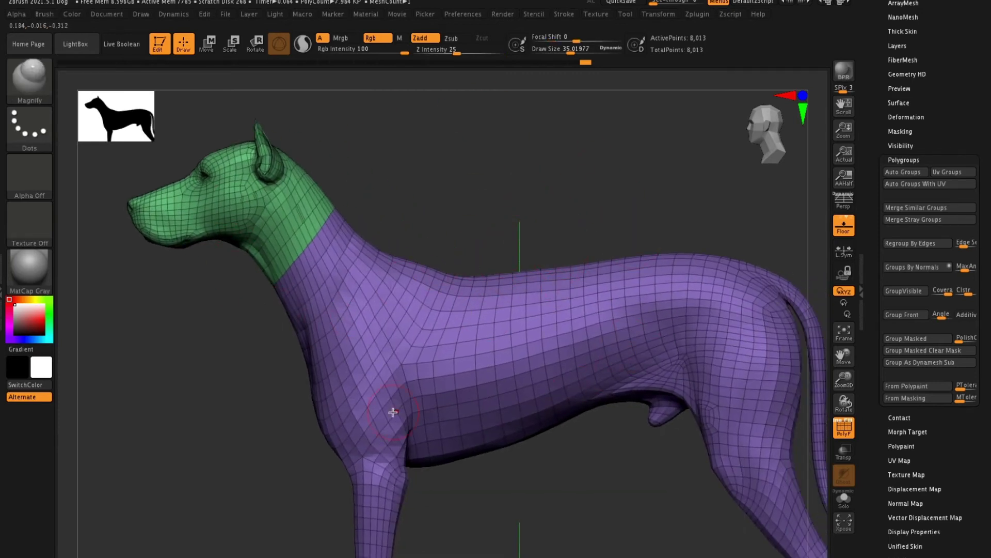
Duplicate the Dog subtool.
right_click_drag(594, 221, 580, 188, "ctrl")
left_click_drag(558, 221, 582, 206)
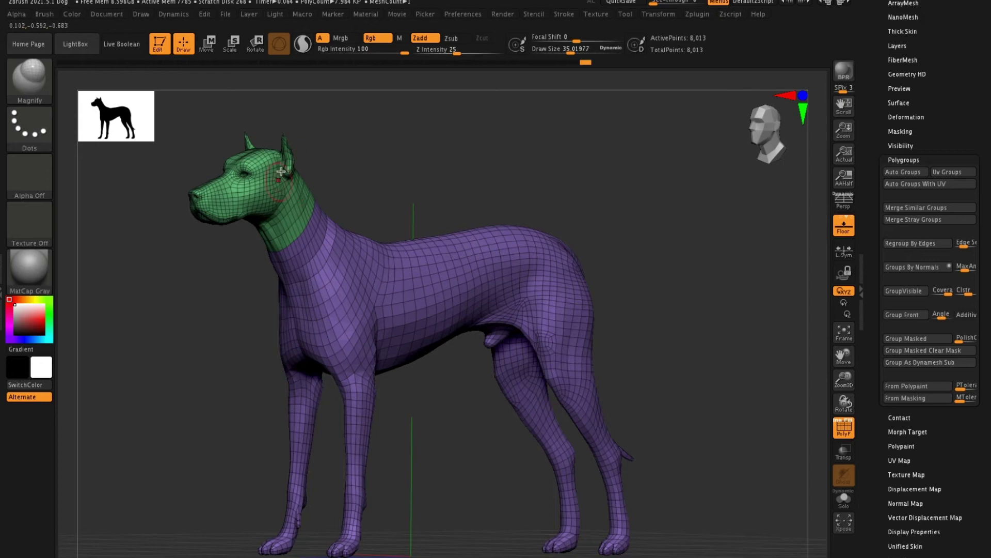
left_click_drag(469, 190, 398, 152)
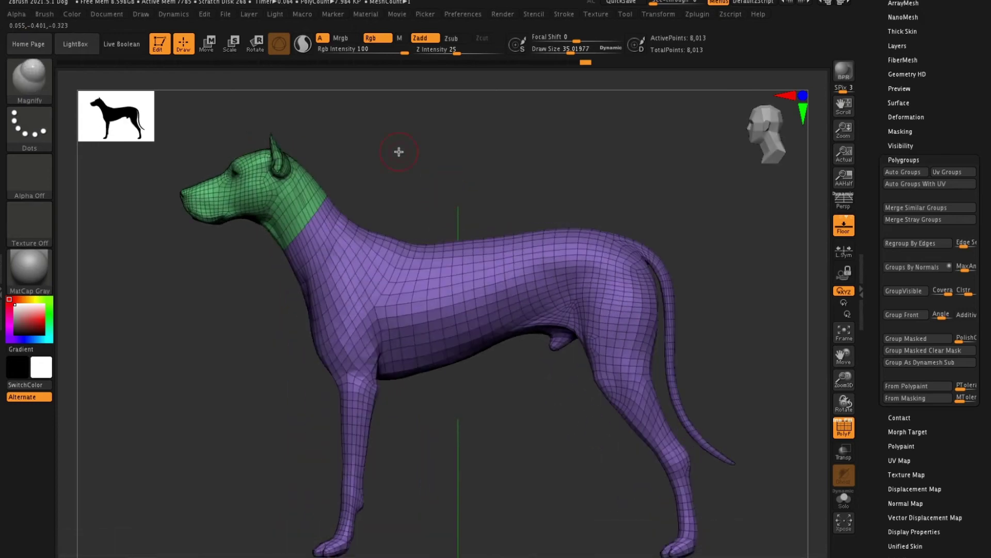
left_click_drag(874, 117, 875, 205)
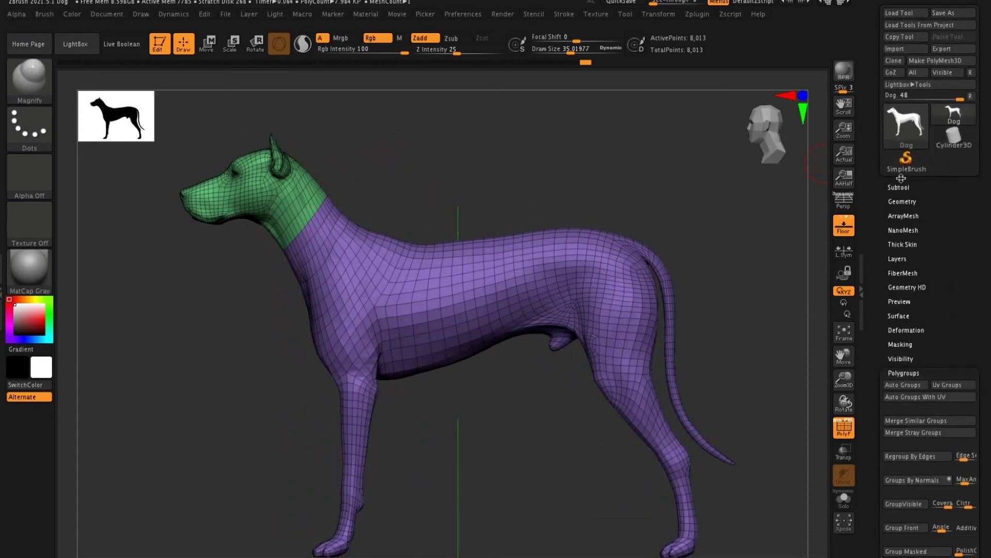
left_click(900, 186)
left_click_drag(870, 413, 871, 329)
left_click(900, 395)
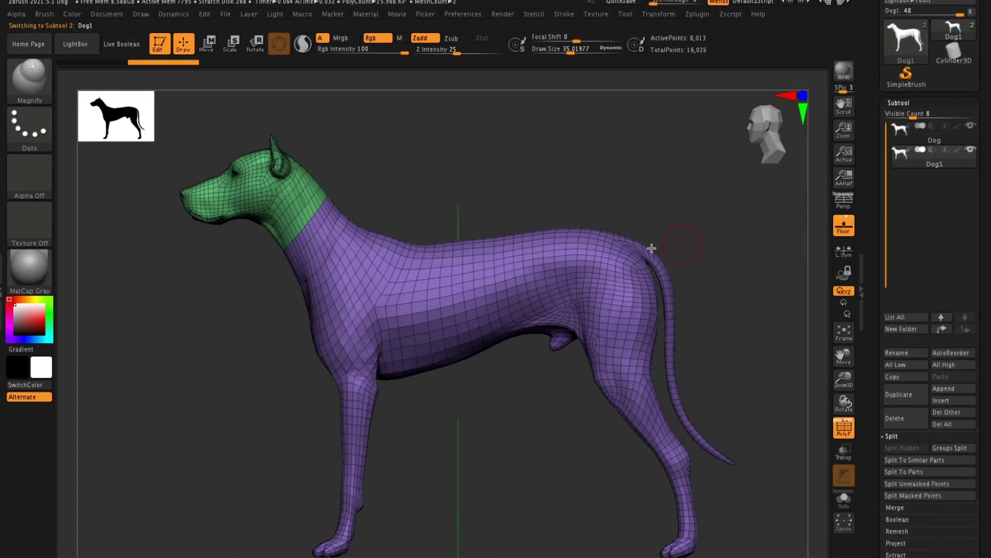
Show only the duplicated dog in Solo mode and split it into separate subtools by polygroup.
left_click(844, 498)
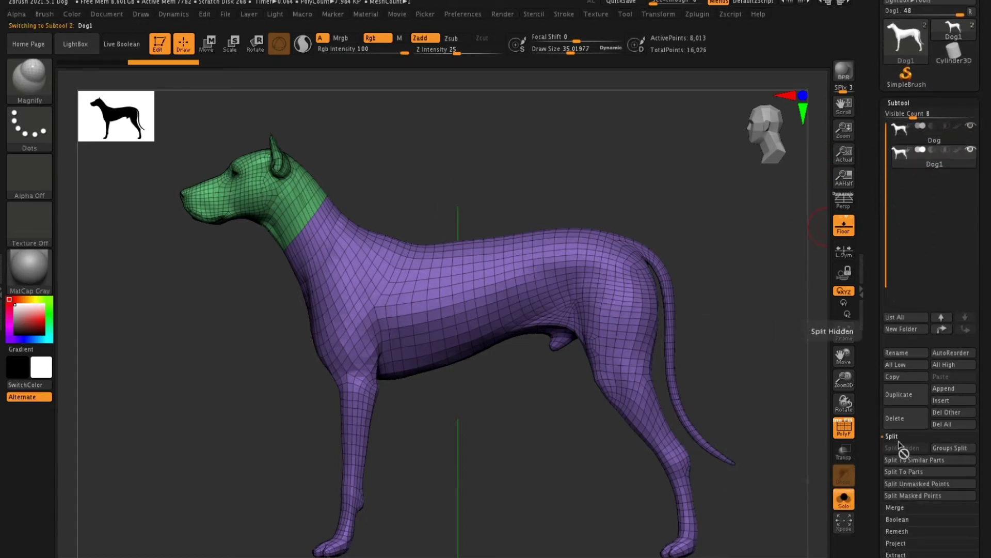
left_click(946, 450)
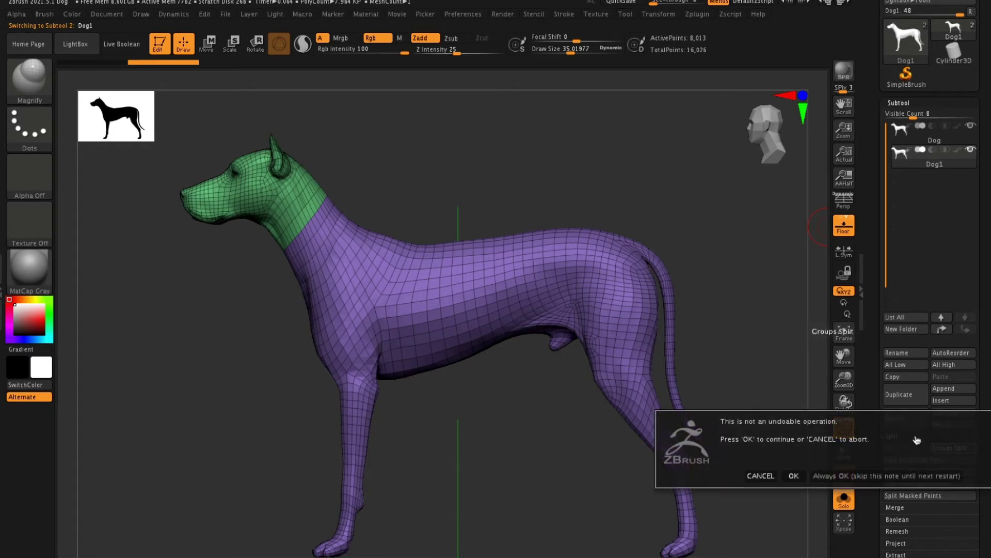
left_click(792, 476)
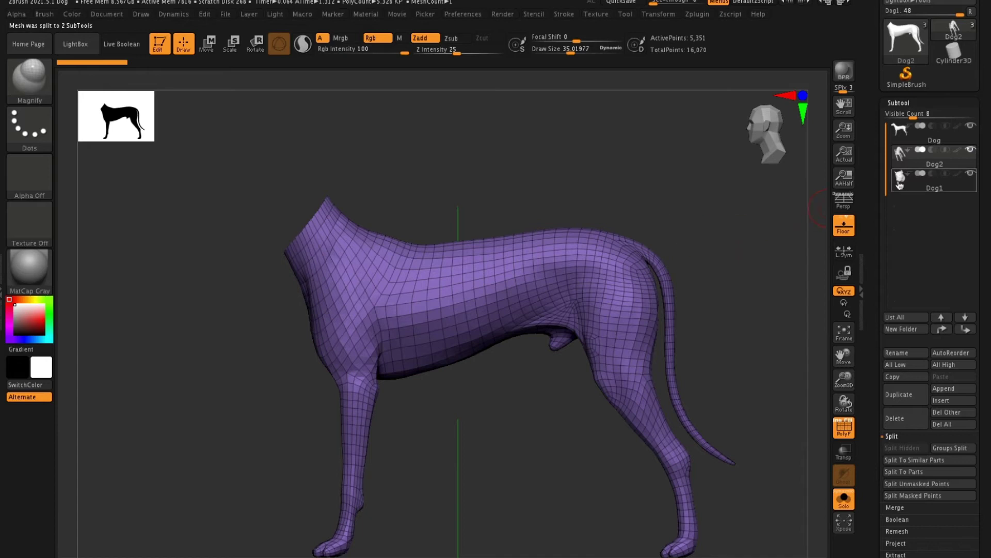
Compare the original dog with the separated head and body subtools by selecting each in turn.
left_click(899, 178)
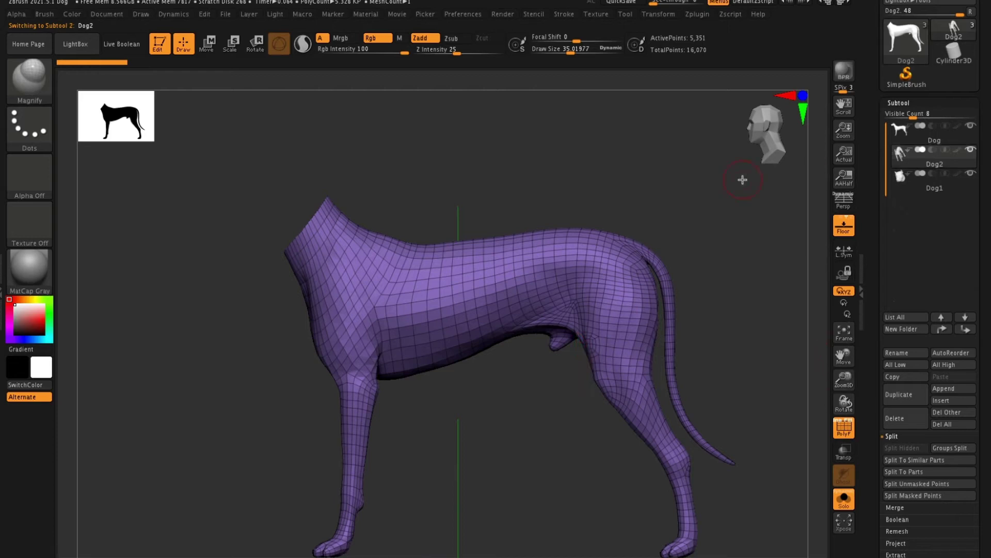
left_click(901, 185)
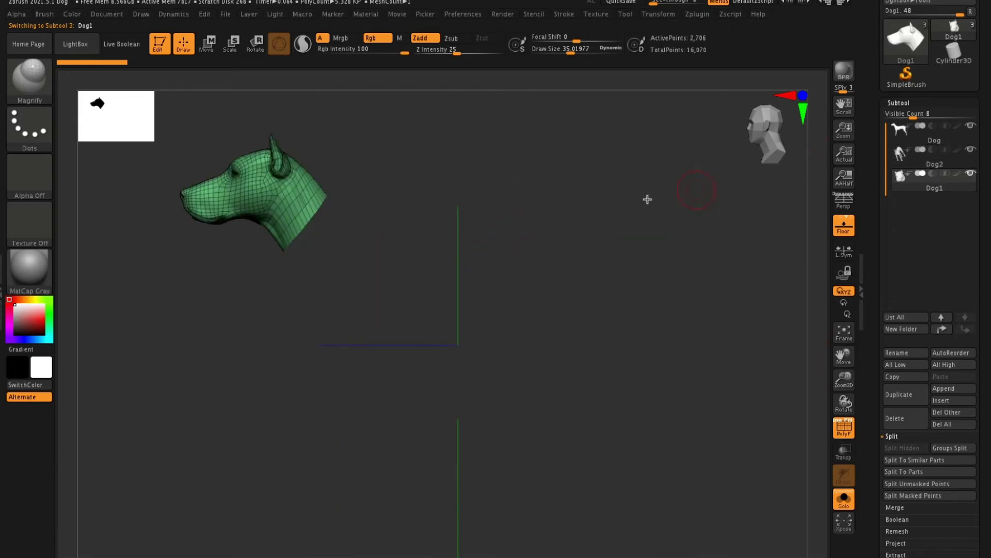
left_click(898, 134)
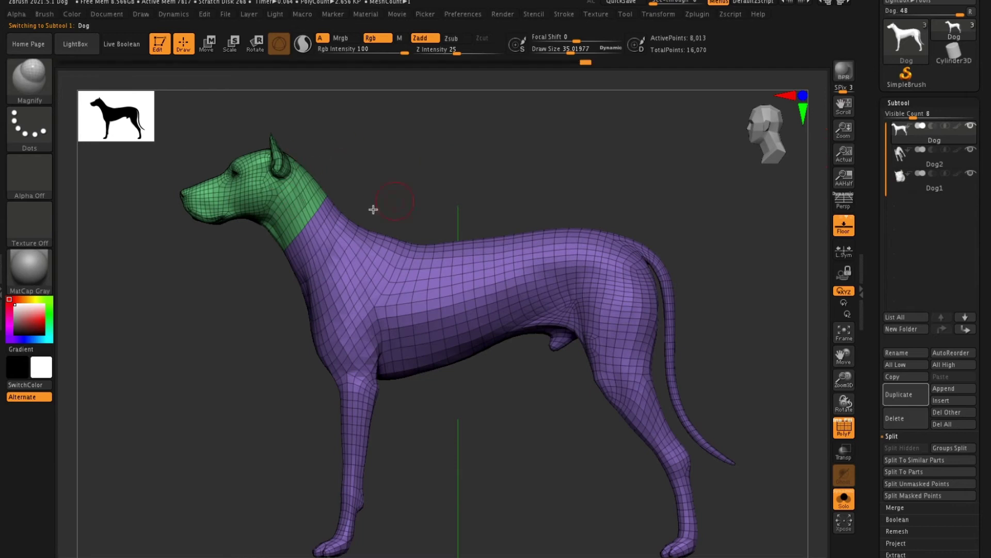
left_click(896, 155)
left_click(899, 174)
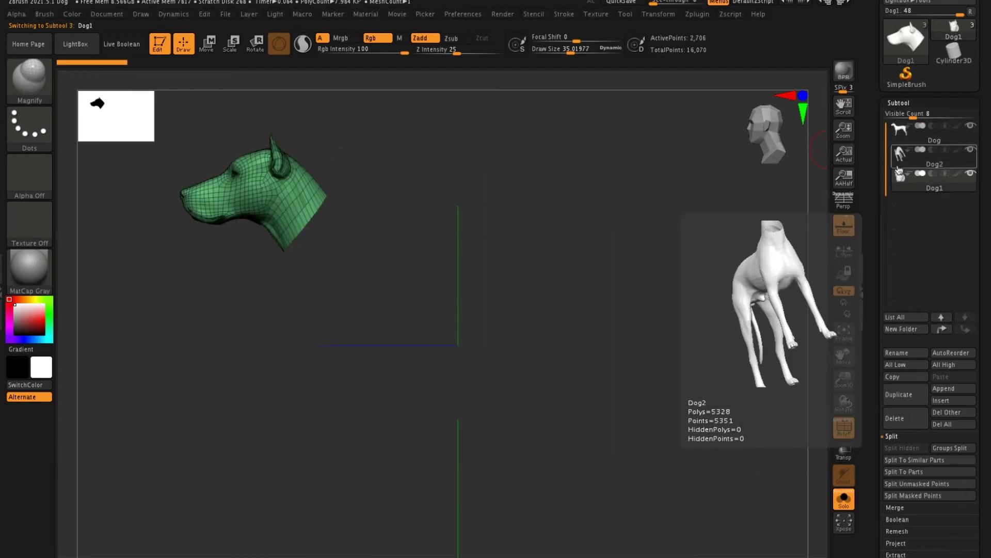
left_click(899, 160)
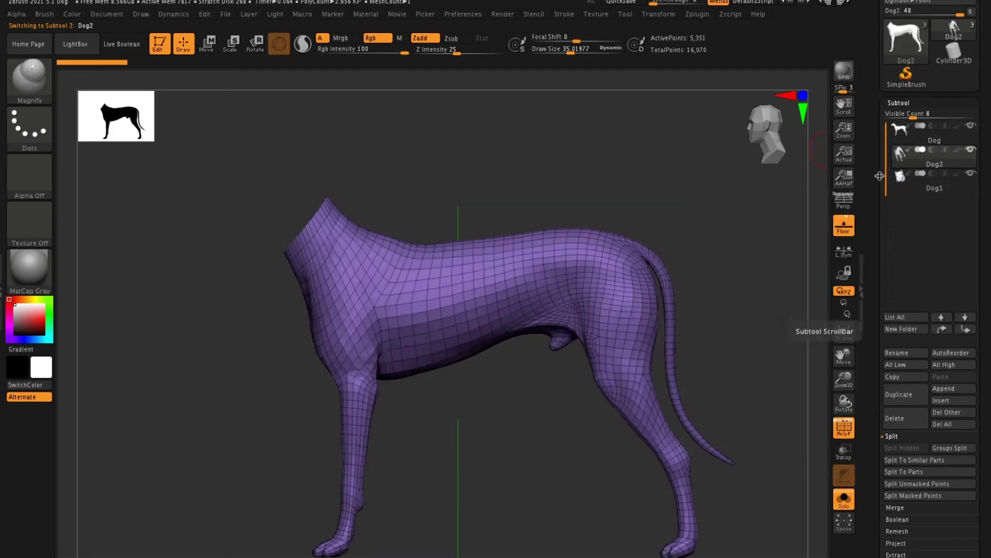
Delete the separated body and head subtools, keeping only the original Dog.
left_click(904, 423)
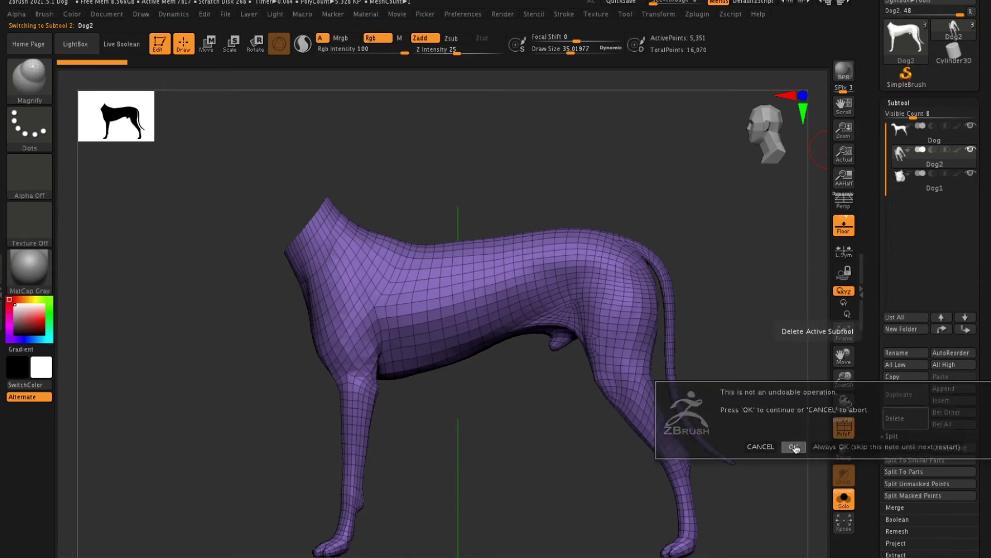
left_click(793, 450)
left_click(897, 423)
left_click(792, 449)
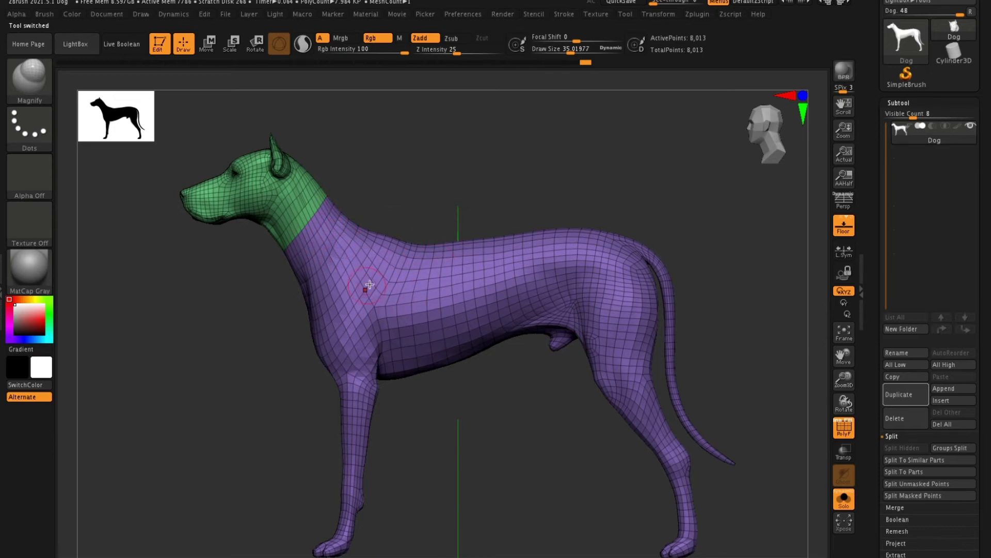
Switch to the ZModeler brush and frame the polygroup border on the dog's neck.
key("b")
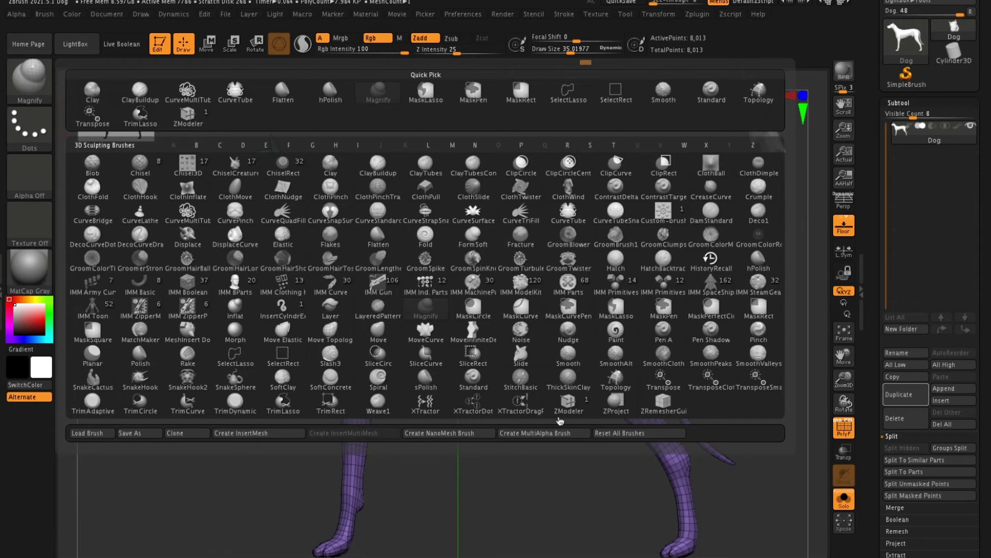
left_click(566, 407)
right_click_drag(522, 182, 493, 293, "alt")
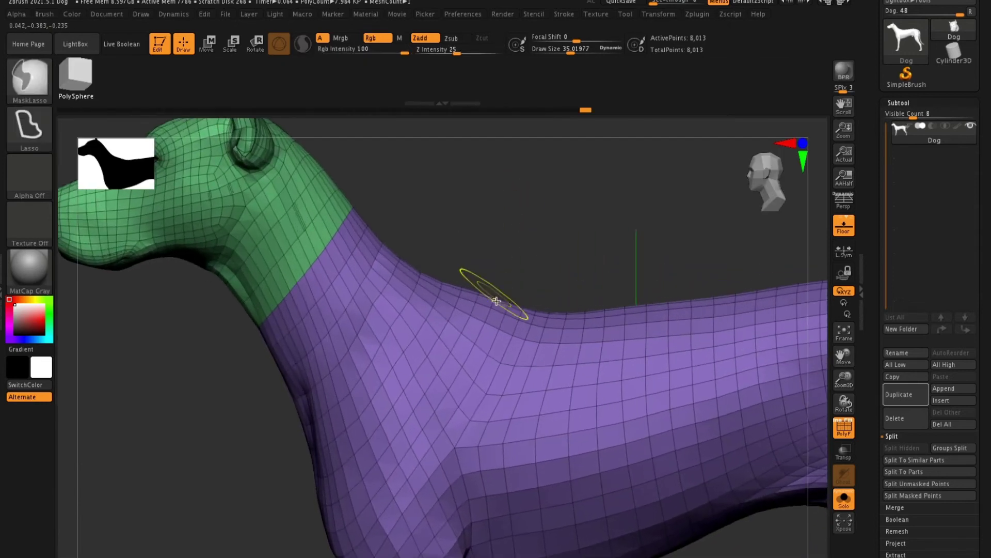
right_click_drag(514, 211, 560, 190, "alt")
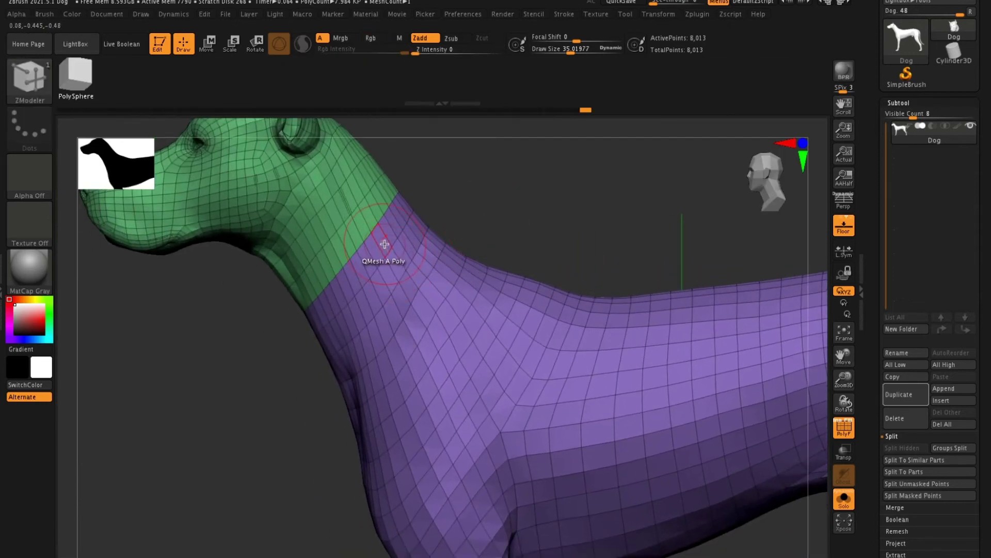
Set the ZModeler polygon action to QMesh with Polygroup Island as its target.
key("space")
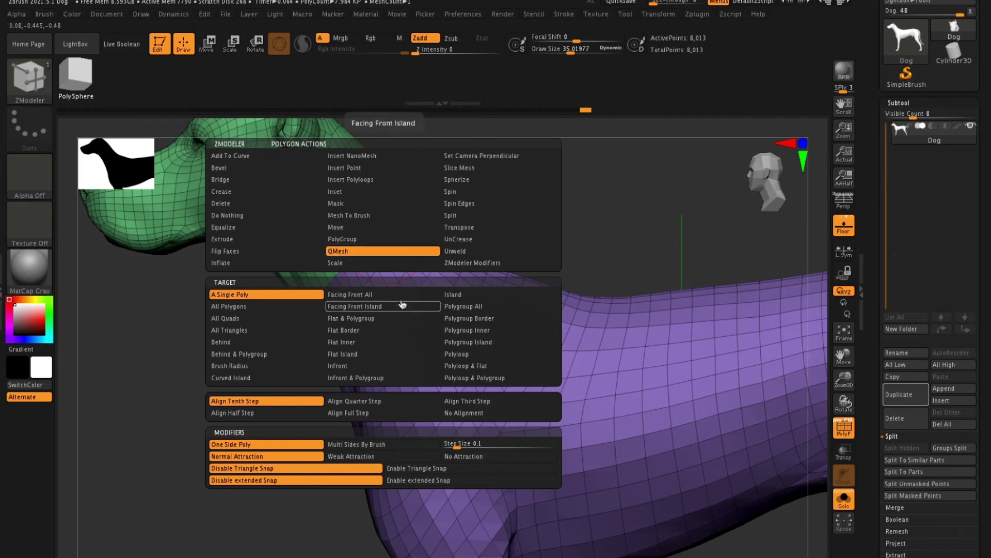
left_click(471, 343)
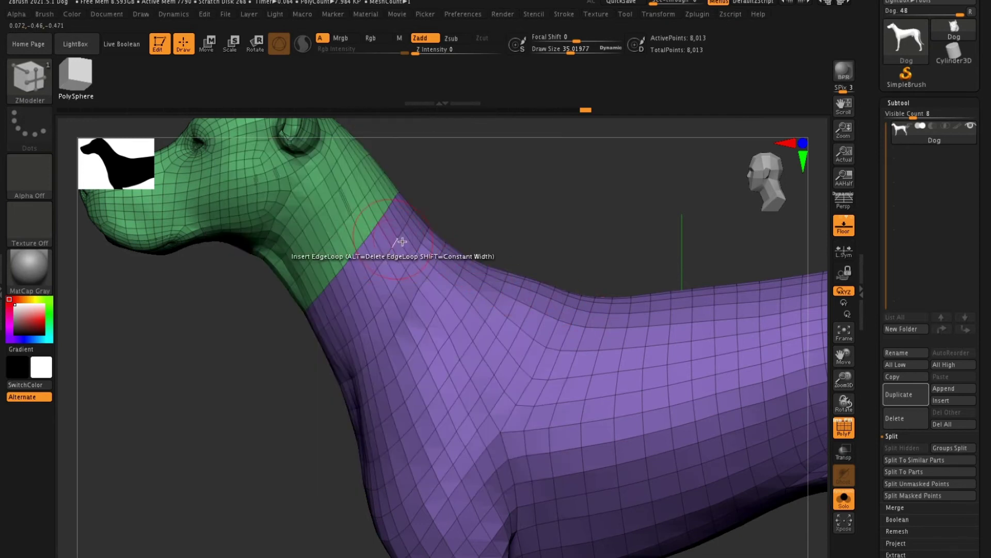
key("space")
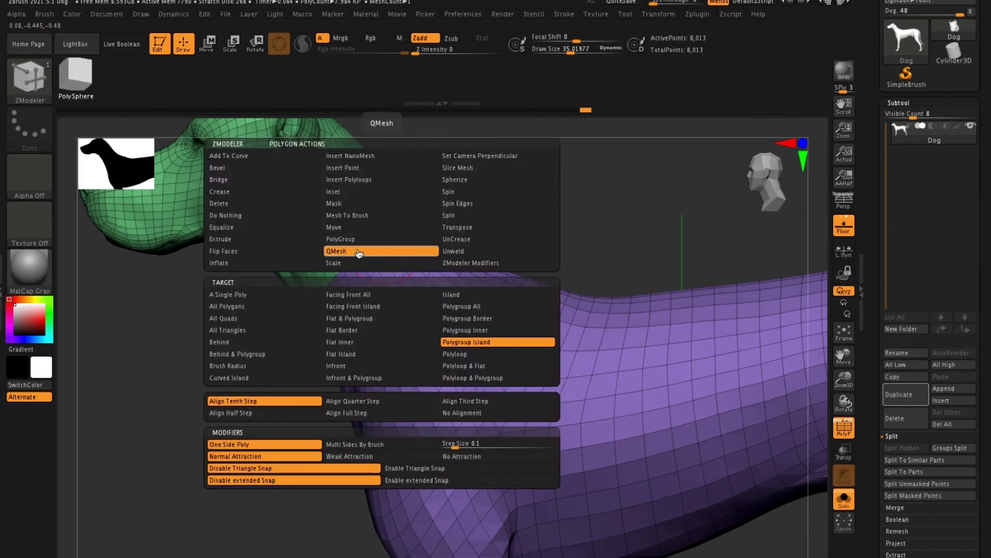
left_click(369, 252)
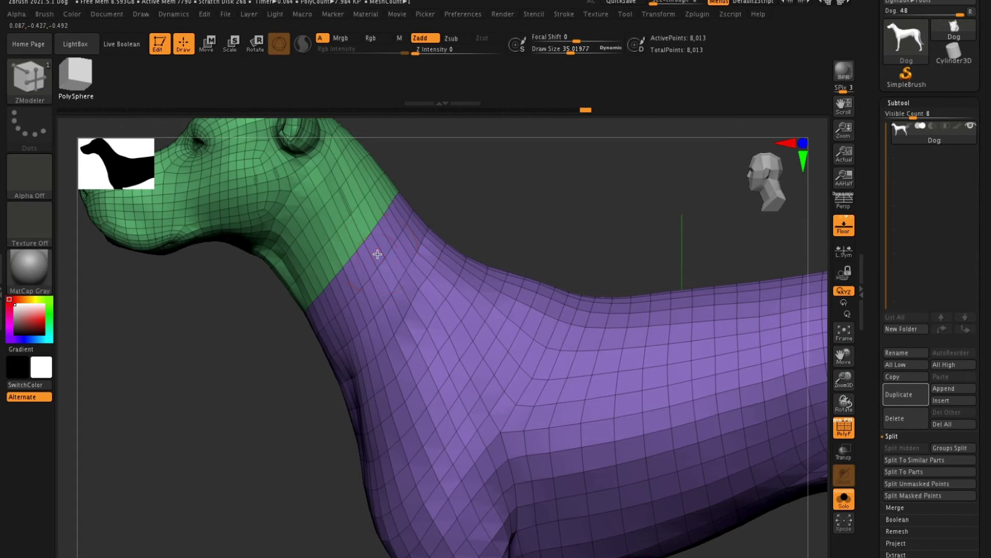
Try a QMesh extrusion of the purple body polygroup at the dog's neck and undo it.
left_click(389, 261)
left_click_drag(484, 271, 449, 263)
left_click_drag(546, 198, 562, 219)
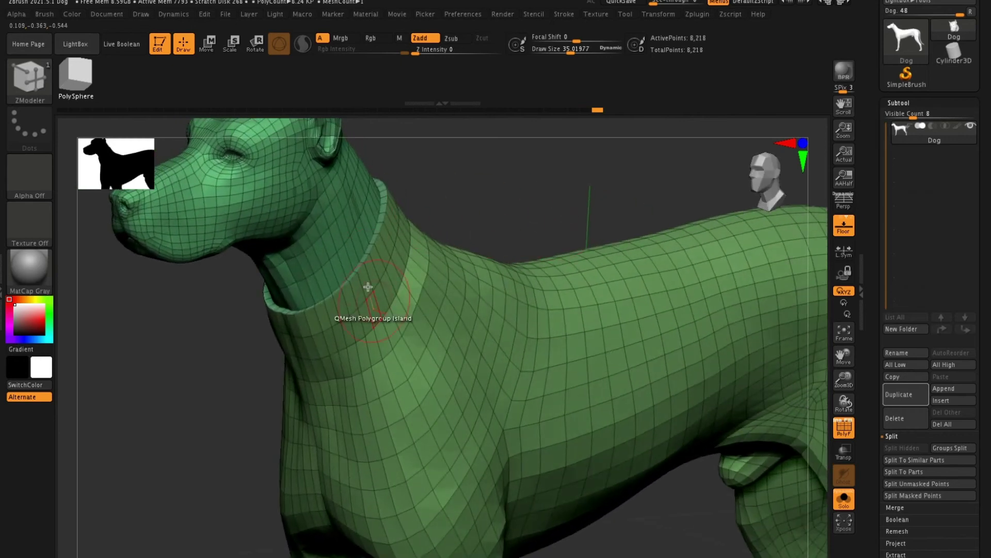
mouse_move(515, 191)
left_mouse_down()
mouse_move(581, 184)
mouse_move(502, 190)
left_mouse_up()
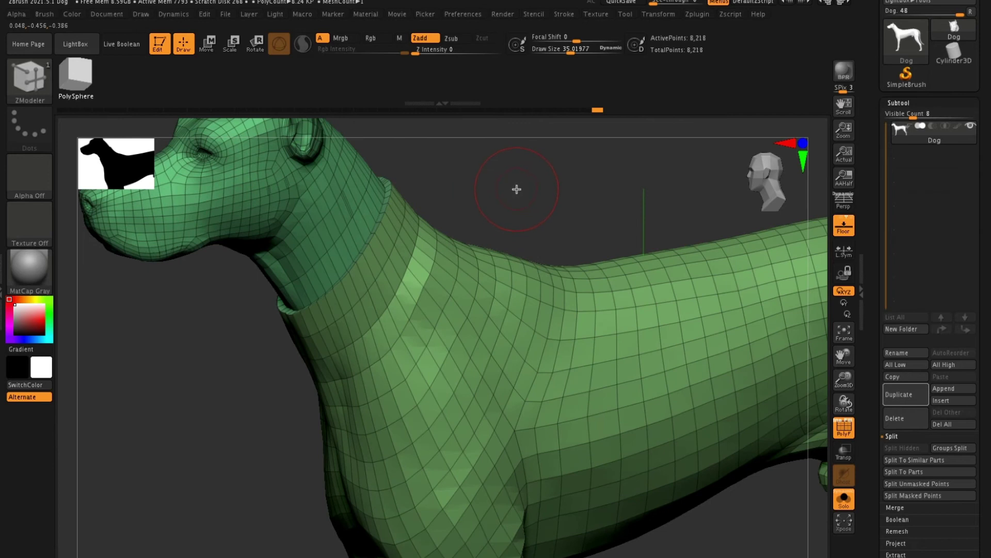
key("ctrl+z")
left_click_drag(566, 204, 604, 208)
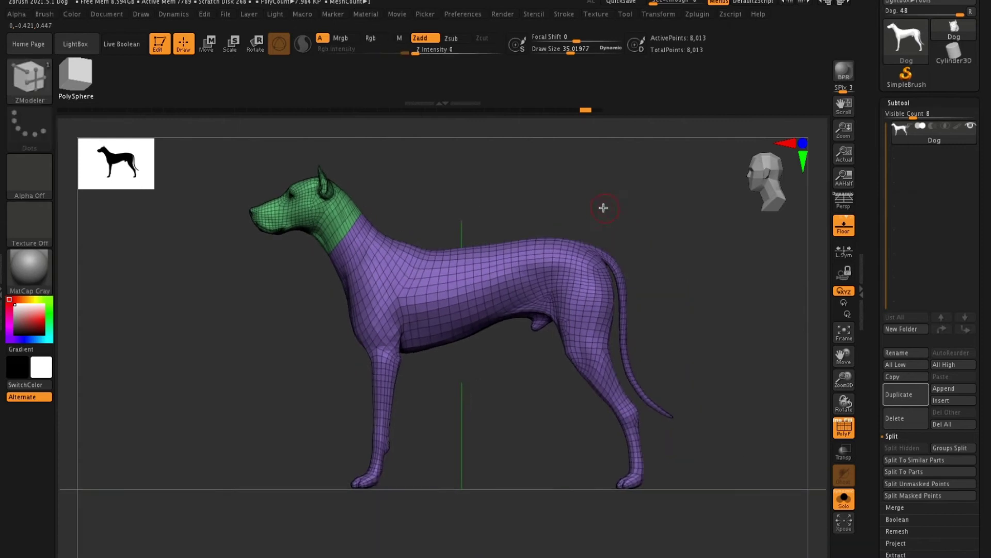
Look over the dog's EdgeLoop geometry options and return to the subtool settings.
left_click(893, 103)
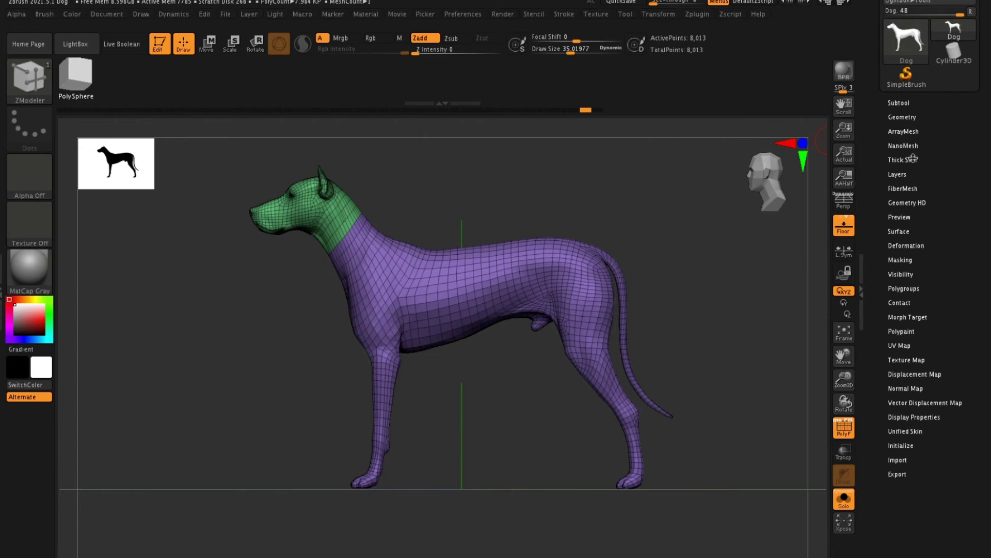
left_click(910, 117)
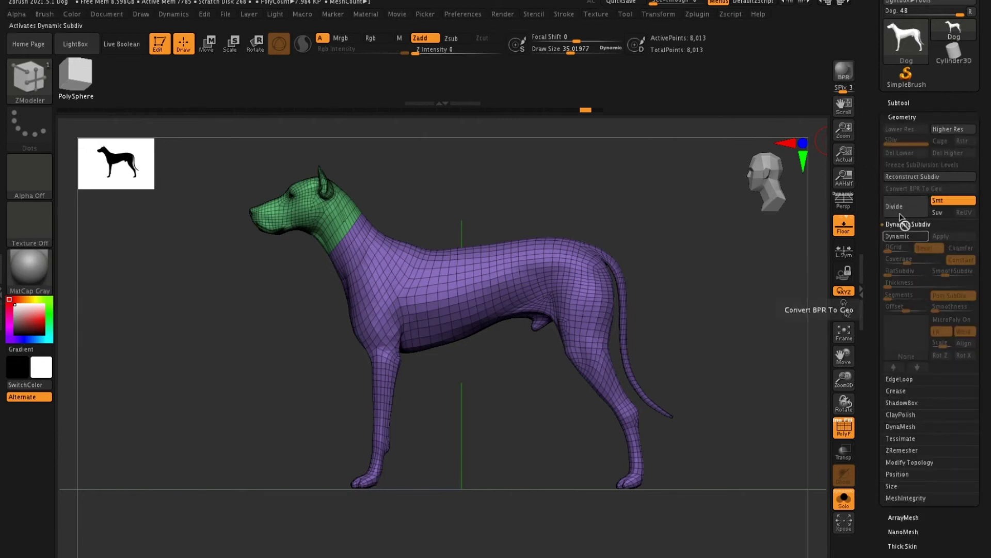
left_click(899, 379)
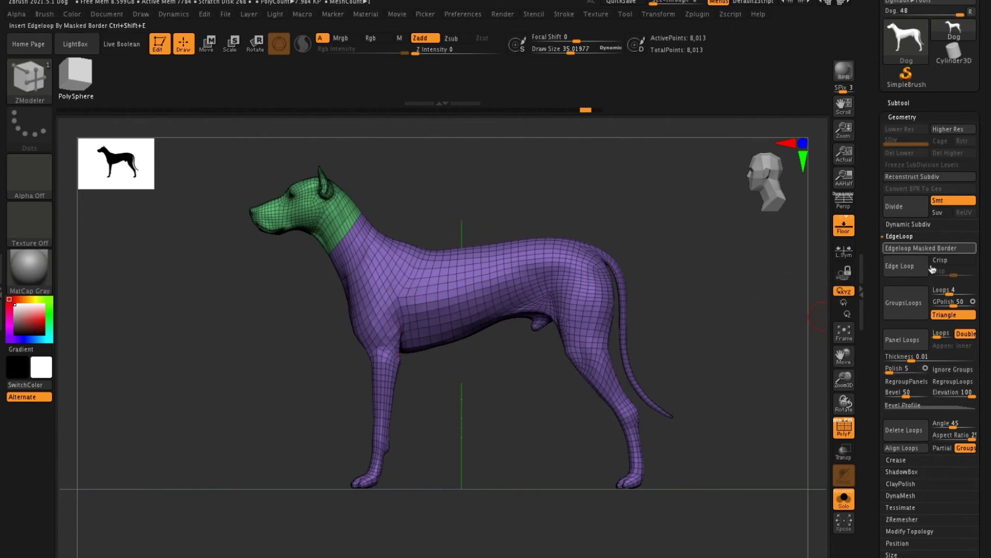
left_click(900, 117)
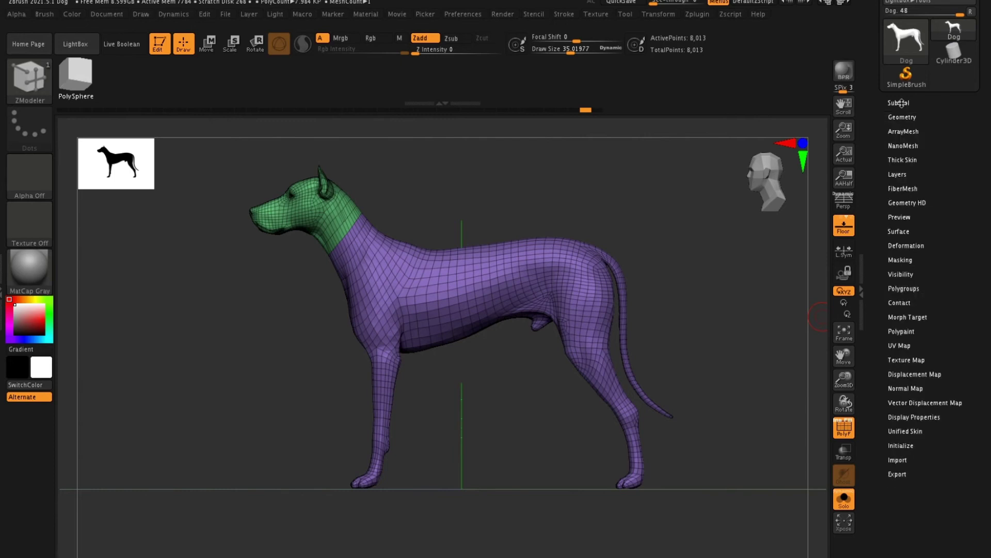
left_click(901, 104)
right_click_drag(720, 229, 711, 249, "ctrl")
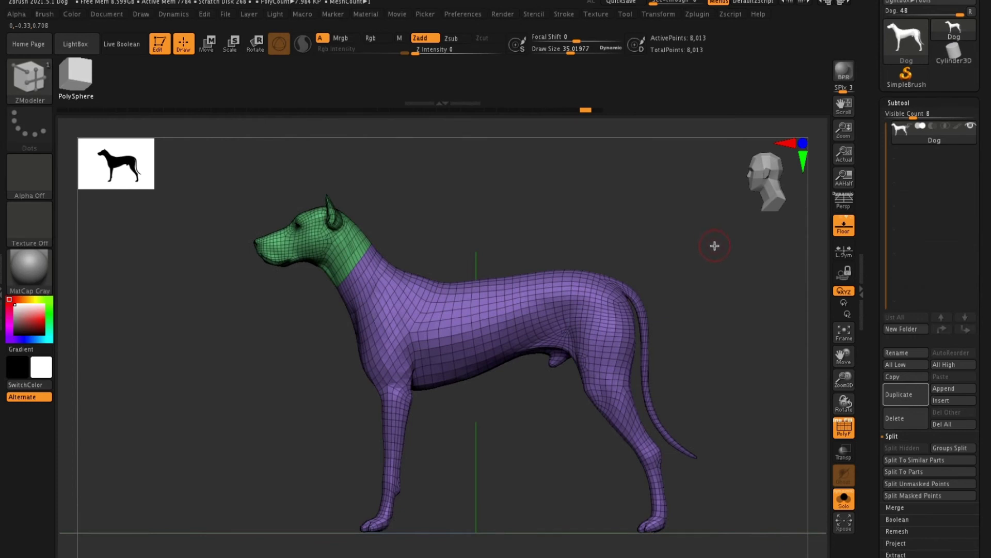
right_click_drag(714, 246, 725, 250)
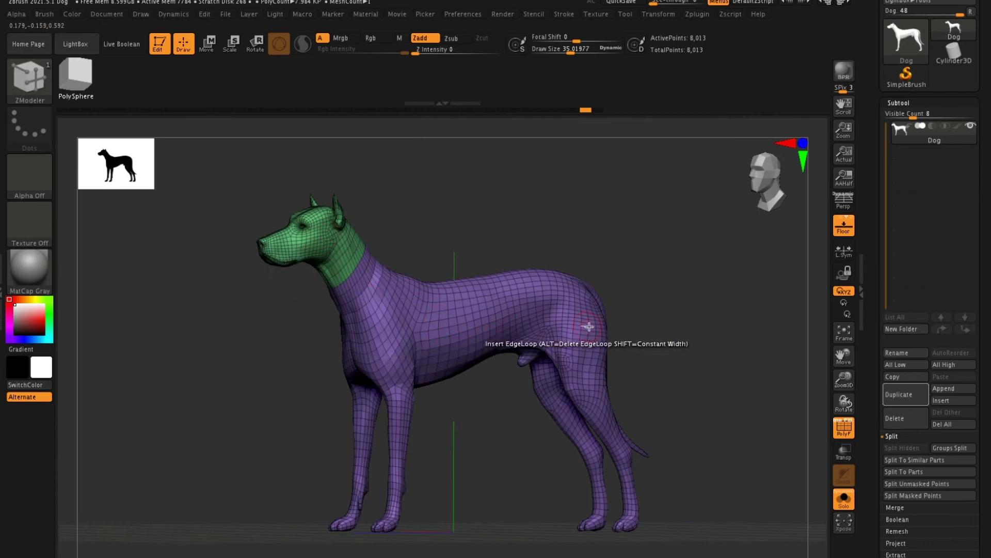
left_click_drag(714, 318, 702, 320)
mouse_move(707, 328)
right_mouse_down("alt")
mouse_move(701, 306)
mouse_move(706, 331)
mouse_move(704, 321)
right_mouse_up("alt")
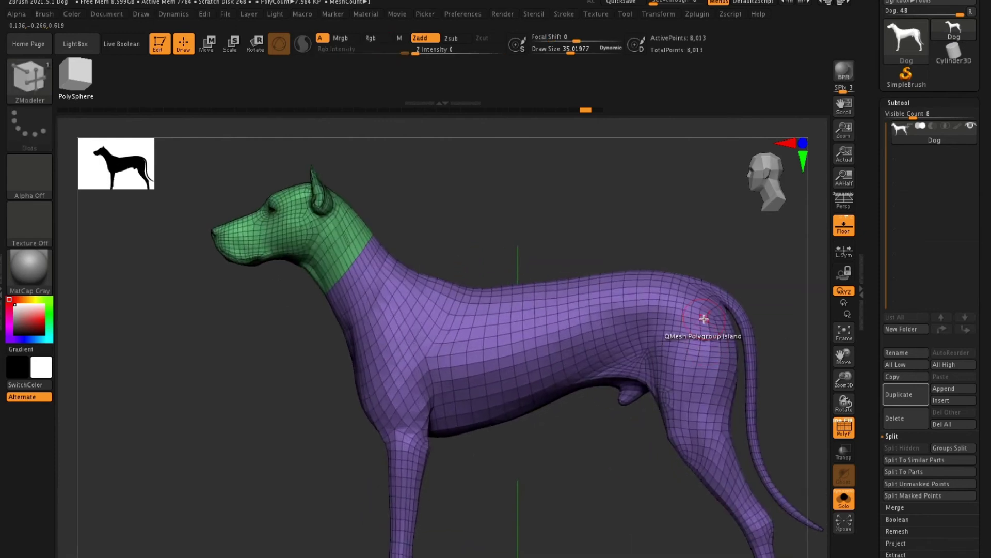
right_click_drag(761, 308, 743, 283, "ctrl")
right_click_drag(737, 314, 730, 283, "alt")
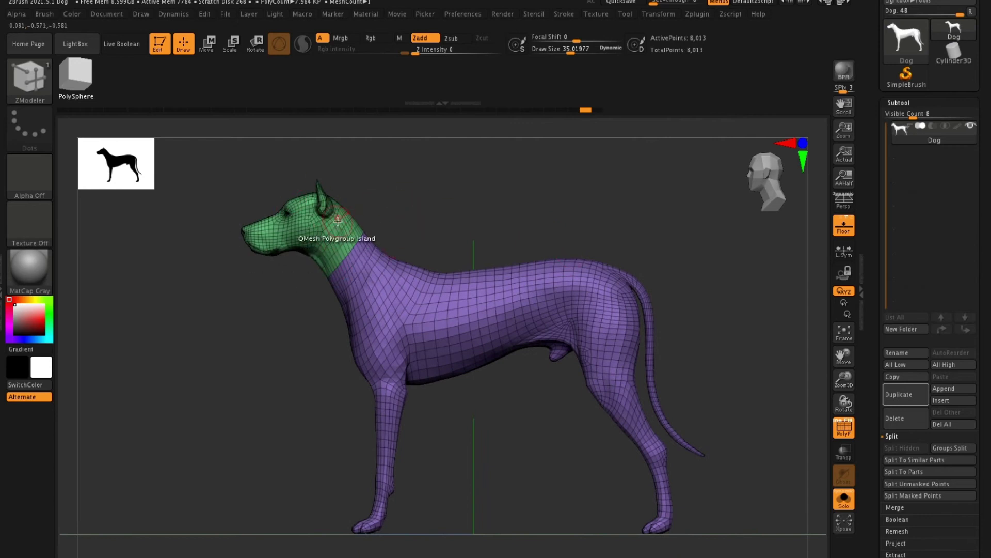
right_click_drag(456, 210, 451, 213, "ctrl")
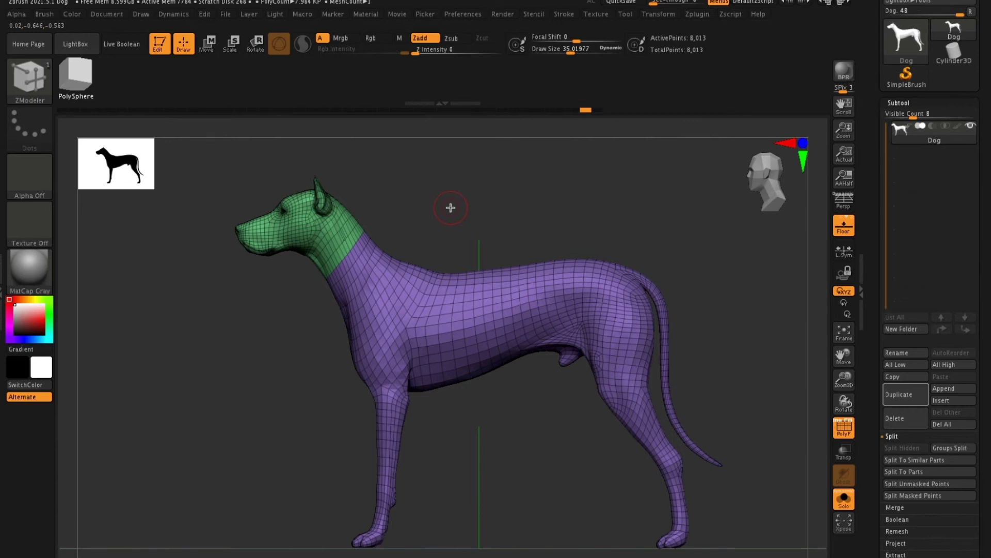
right_click_drag(451, 207, 453, 203)
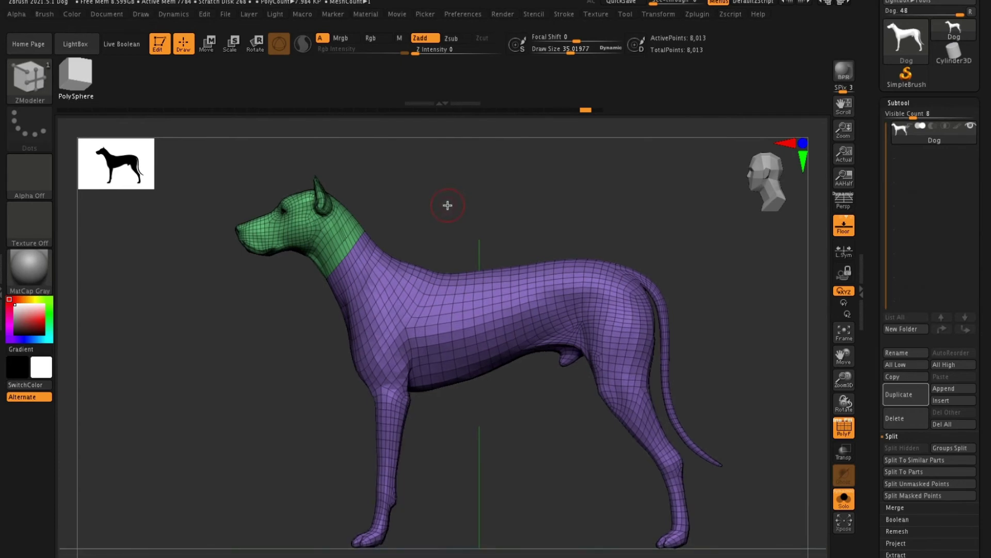
Change the visibility selection brush from SelectLasso to SelectRect.
key("ctrl+shift")
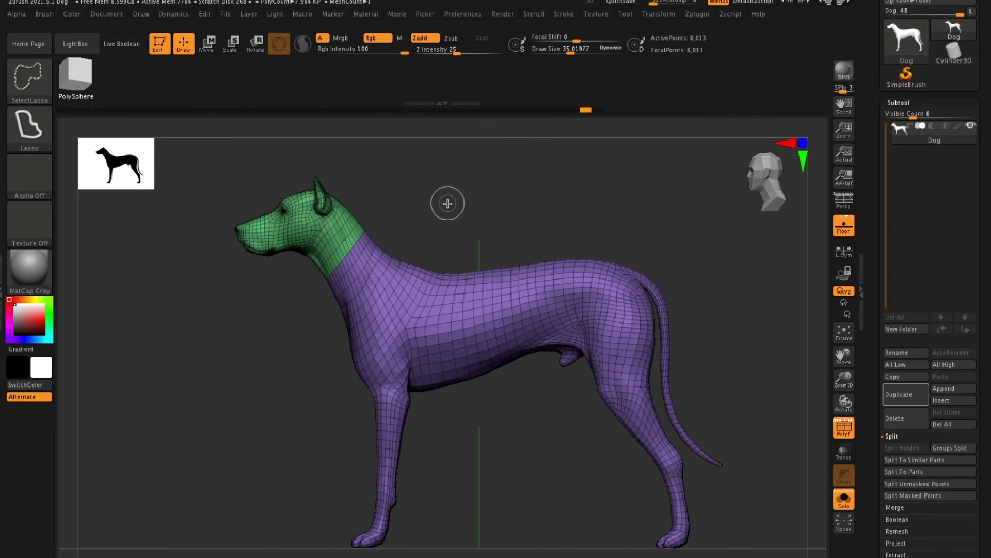
key("ctrl+shift")
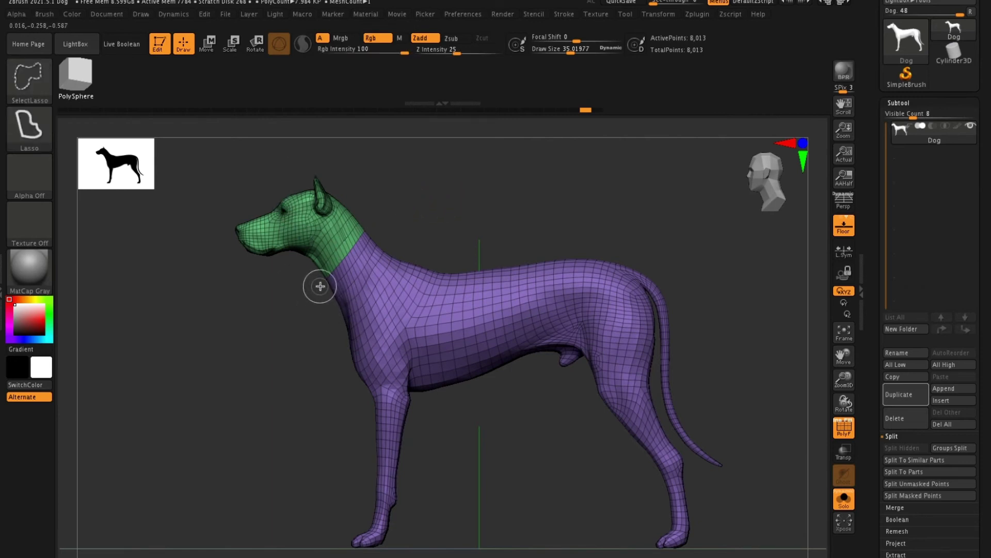
key("ctrl+shift")
left_click(34, 86, "ctrl+shift")
key("ctrl+shift")
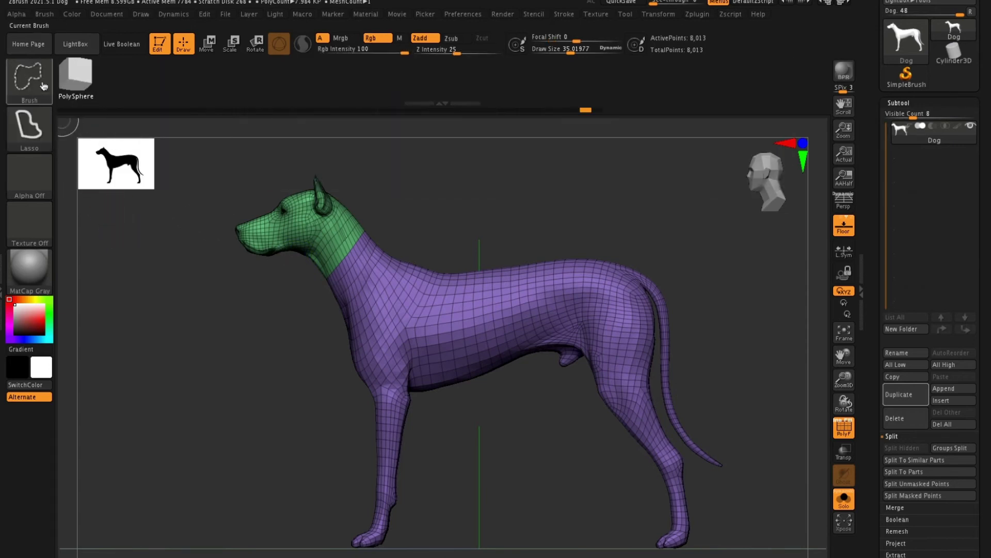
key("ctrl+shift")
left_click(30, 86, "ctrl+shift")
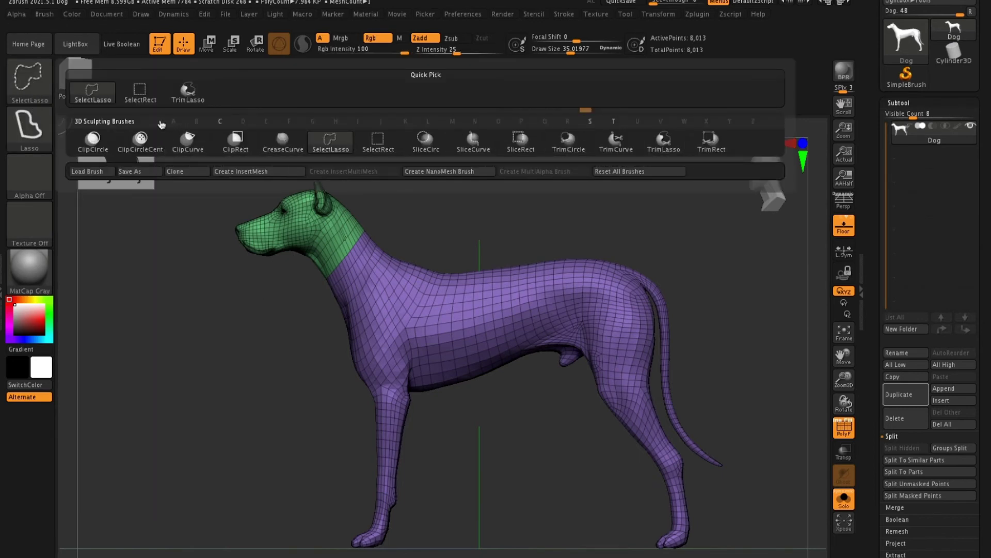
left_click(140, 92)
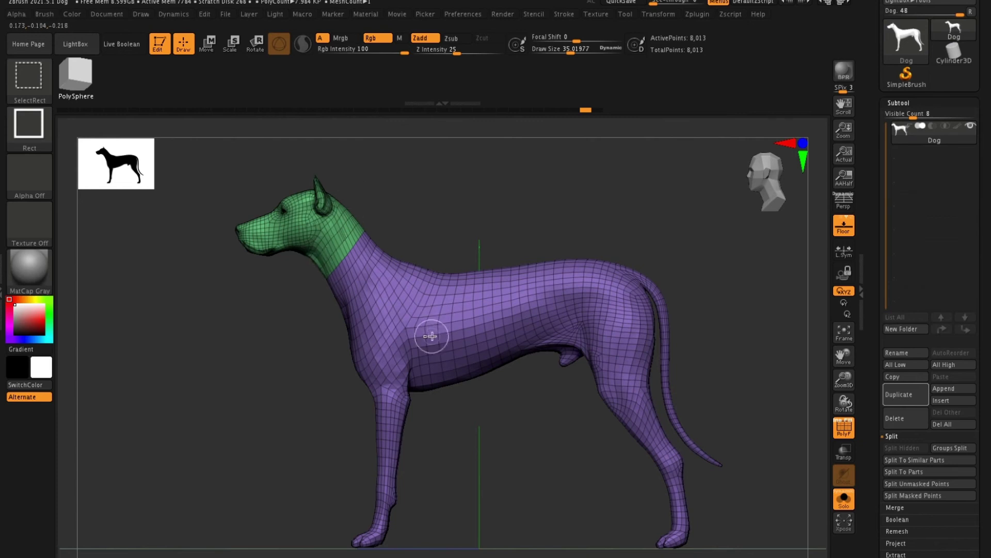
Isolate the purple body and green head polygroups in turn, invert the visibility each way, and show the whole dog again.
left_click(449, 311, "ctrl+shift")
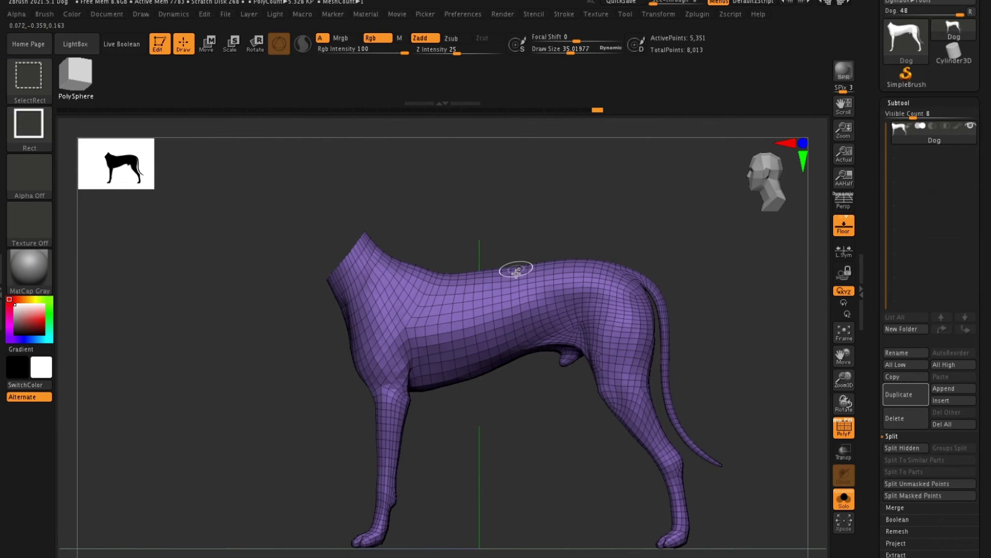
left_click(480, 213, "ctrl+shift")
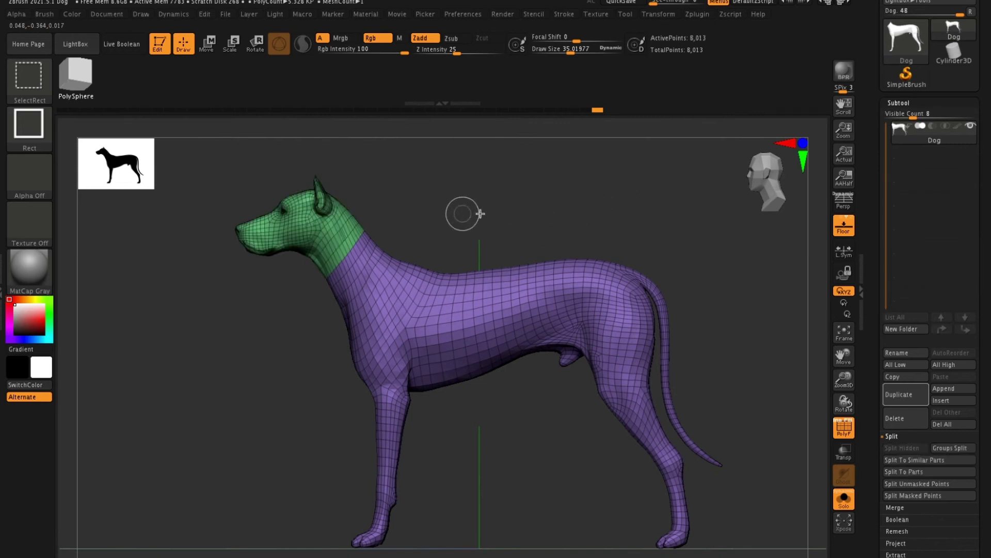
left_click(313, 229, "ctrl+shift")
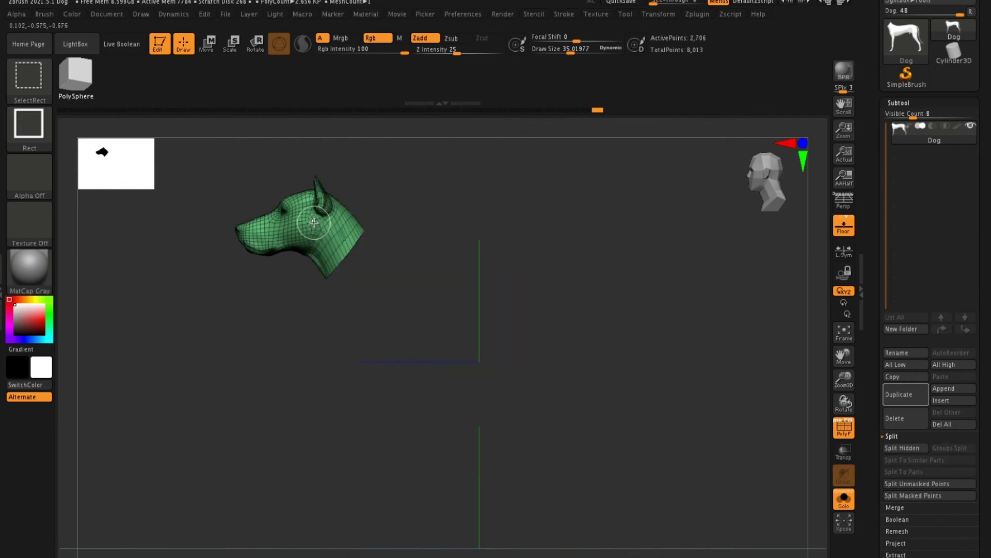
left_click(314, 225, "ctrl+shift")
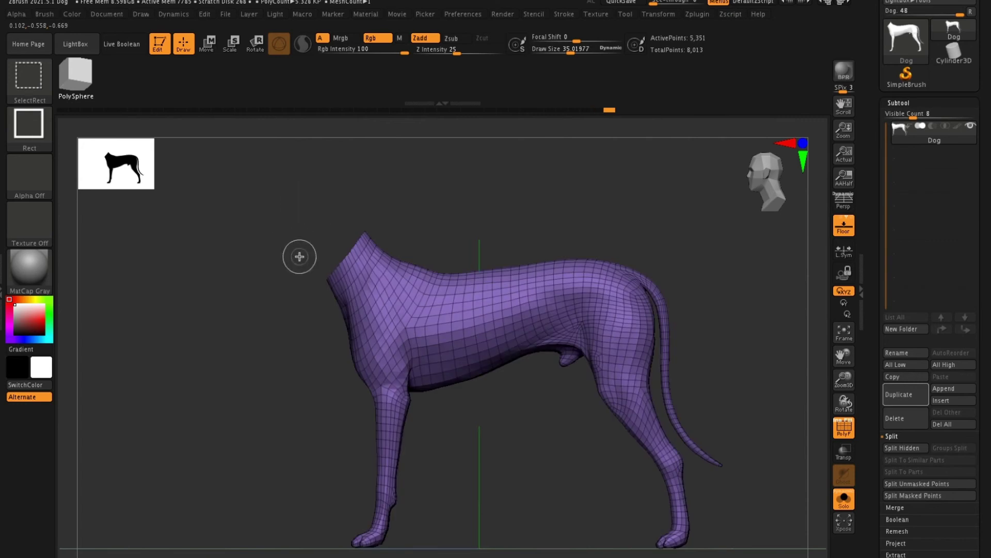
left_click(467, 404, "ctrl+shift")
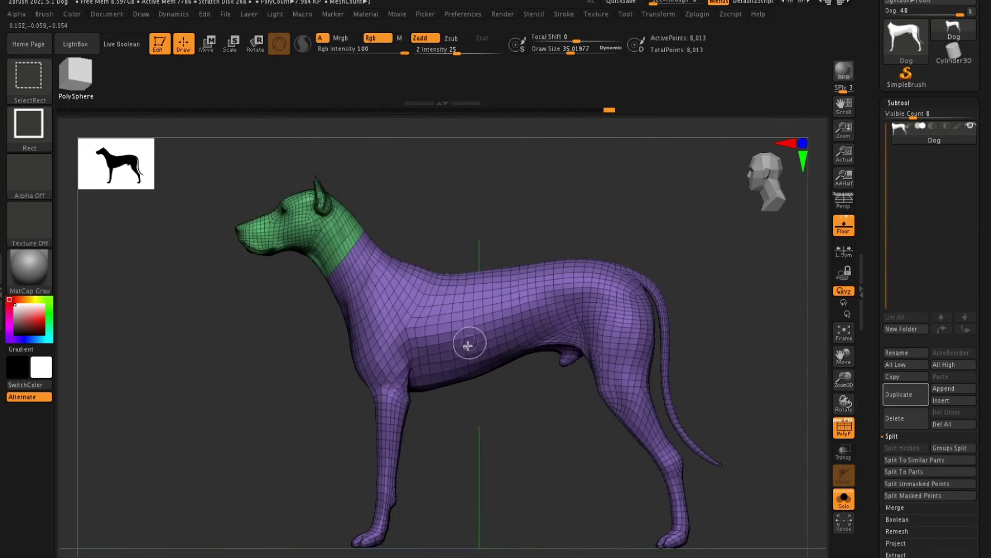
left_click(467, 333, "ctrl+shift")
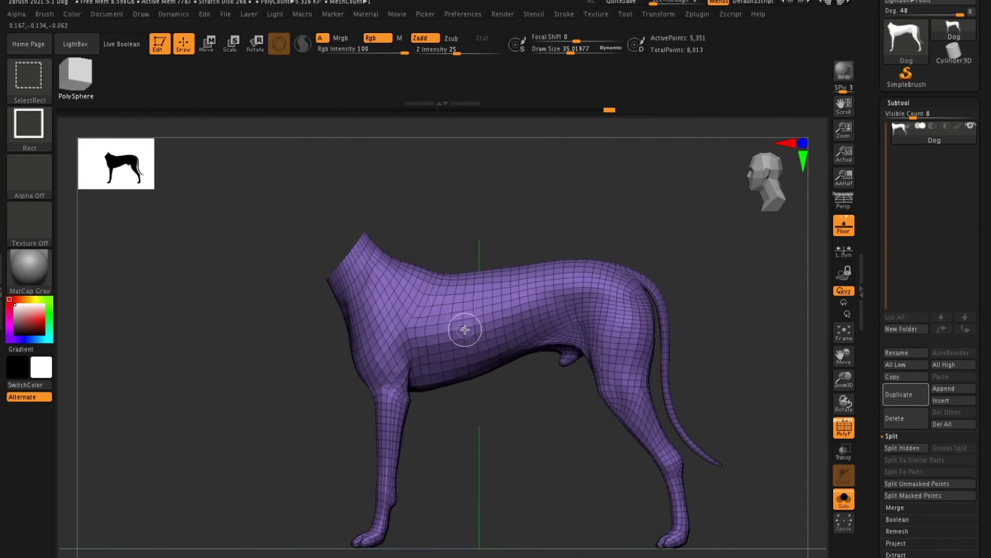
left_click(465, 329, "ctrl+shift")
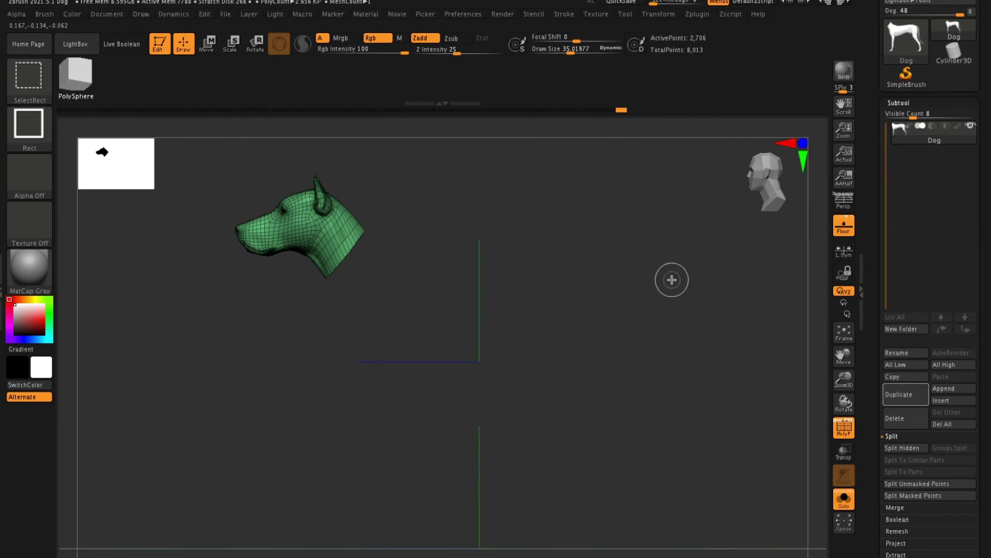
left_click(672, 279, "ctrl+shift")
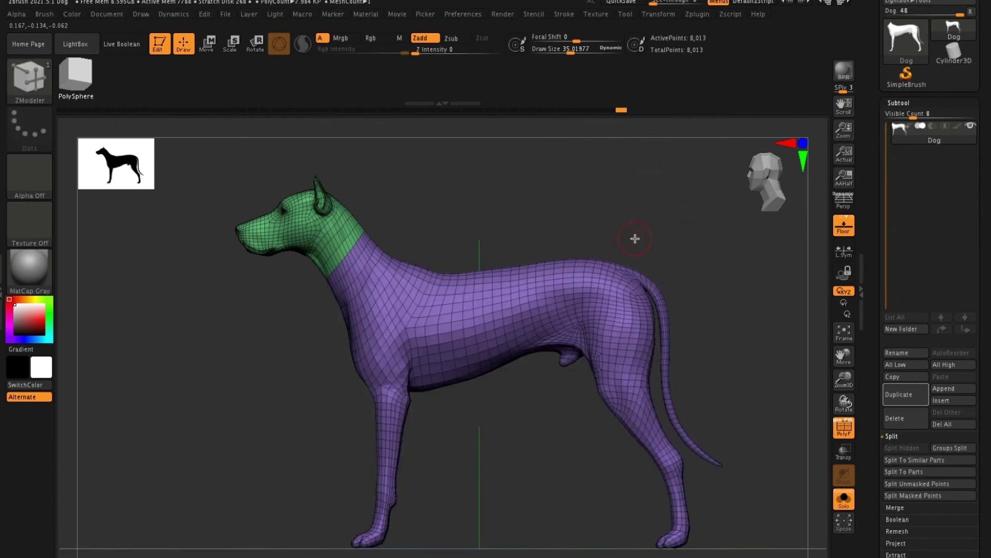
Change the visibility selection brush back to SelectLasso.
right_click_drag(658, 202, 554, 228, "ctrl")
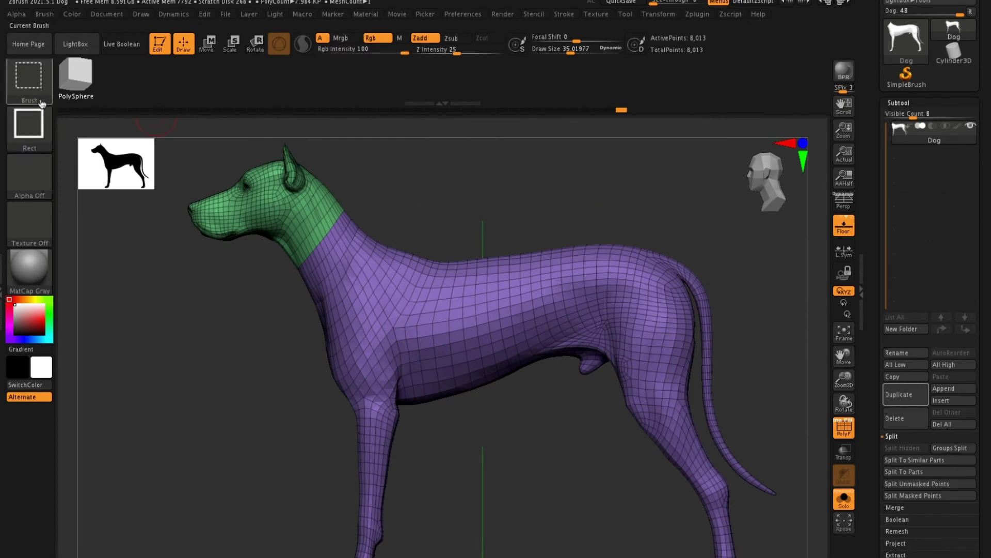
left_click(34, 82)
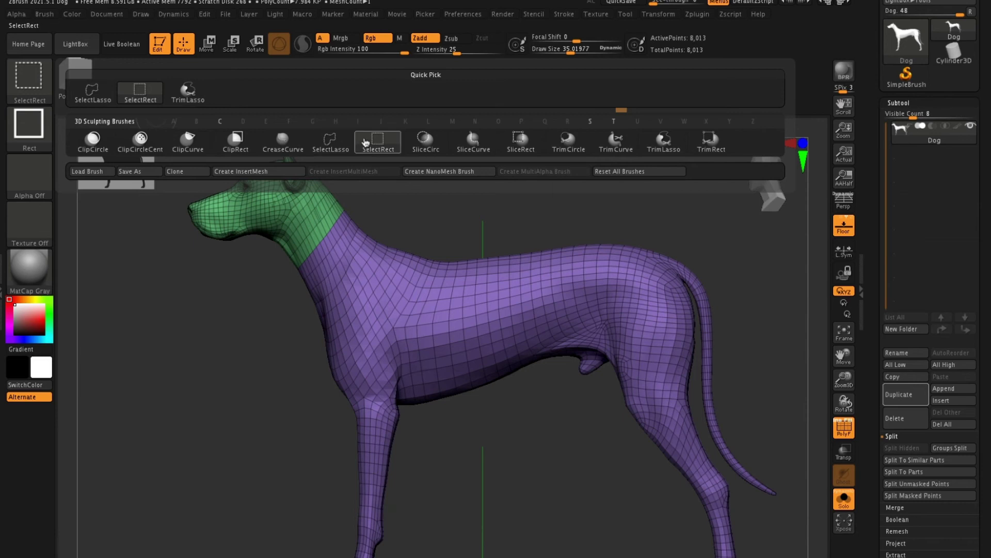
left_click(338, 144)
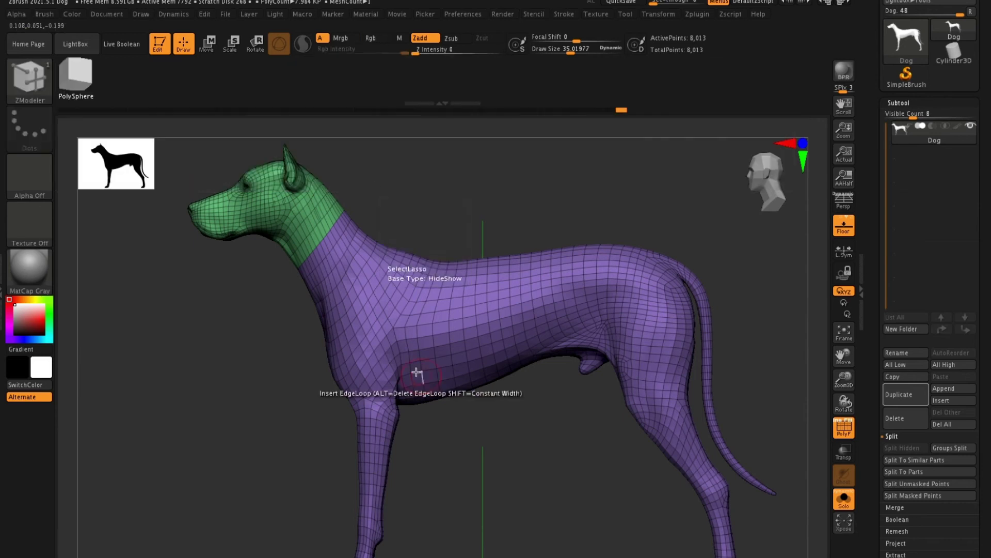
Isolate the green head polygroup and lasso-hide the strip of polygons along its neck border.
left_click_drag(421, 184, 537, 312, "alt")
left_click(377, 288, "ctrl+shift")
mouse_move(509, 228)
left_mouse_down("alt")
mouse_move(498, 310)
mouse_move(454, 263)
mouse_move(421, 277)
mouse_move(320, 451)
mouse_move(485, 422)
mouse_move(585, 320)
left_mouse_up("alt")
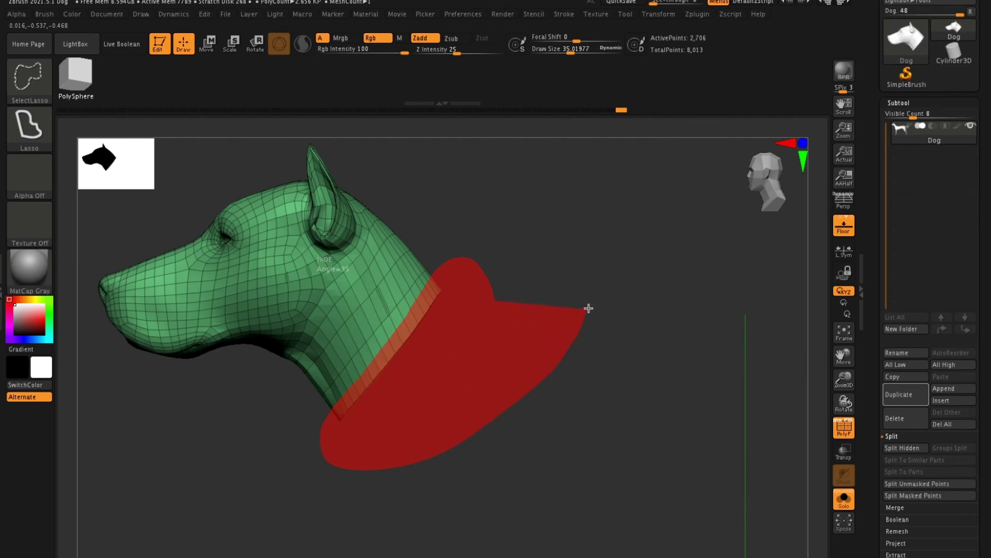
left_click_drag(589, 307, 590, 305, "ctrl+shift")
mouse_move(614, 272)
left_mouse_down()
mouse_move(592, 271)
mouse_move(615, 267)
mouse_move(615, 299)
left_mouse_up()
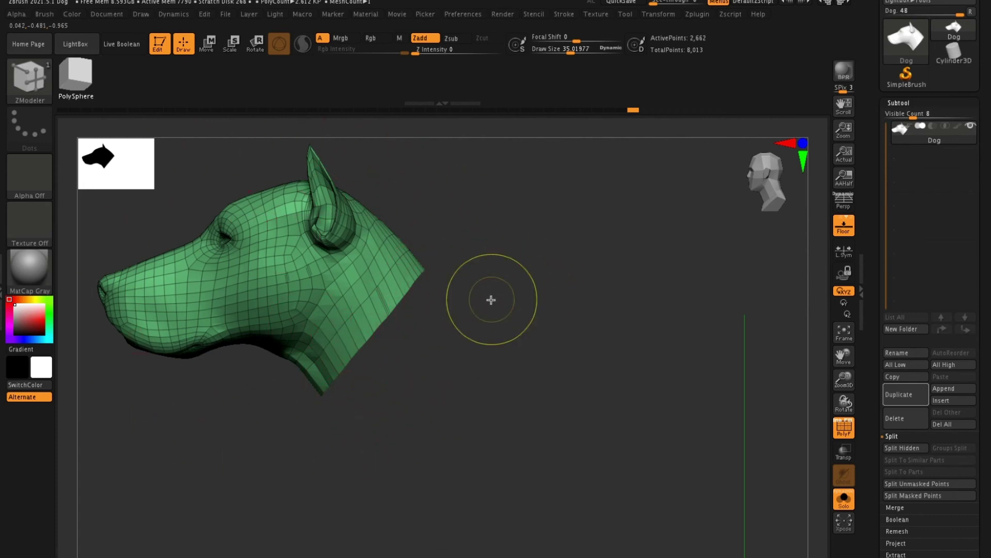
Assign the visible head polygons to a new polygroup and show the whole dog again.
key("ctrl+w")
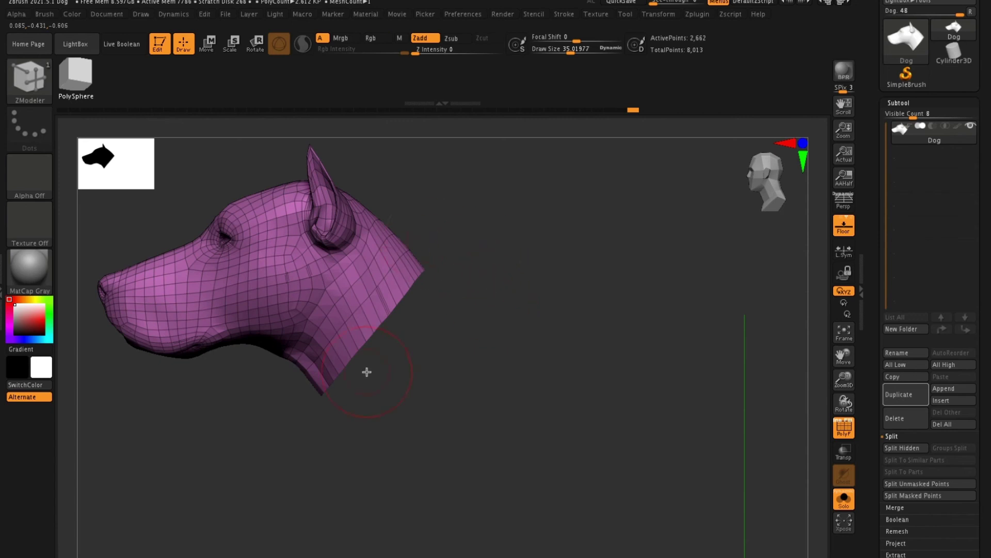
left_click(617, 225, "ctrl+shift")
right_click_drag(621, 228, 596, 198, "ctrl")
right_click_drag(589, 236, 549, 197, "alt")
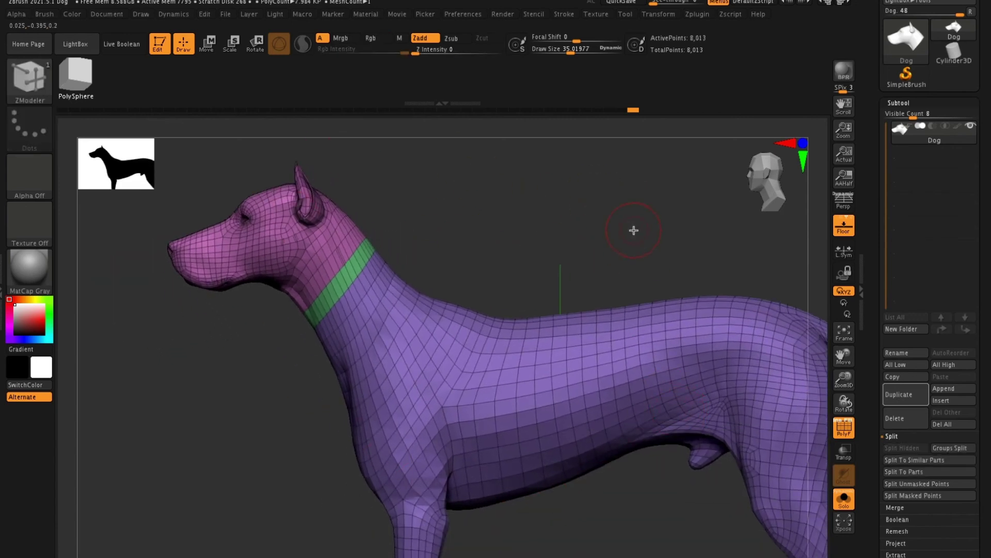
right_click_drag(633, 230, 611, 218, "alt")
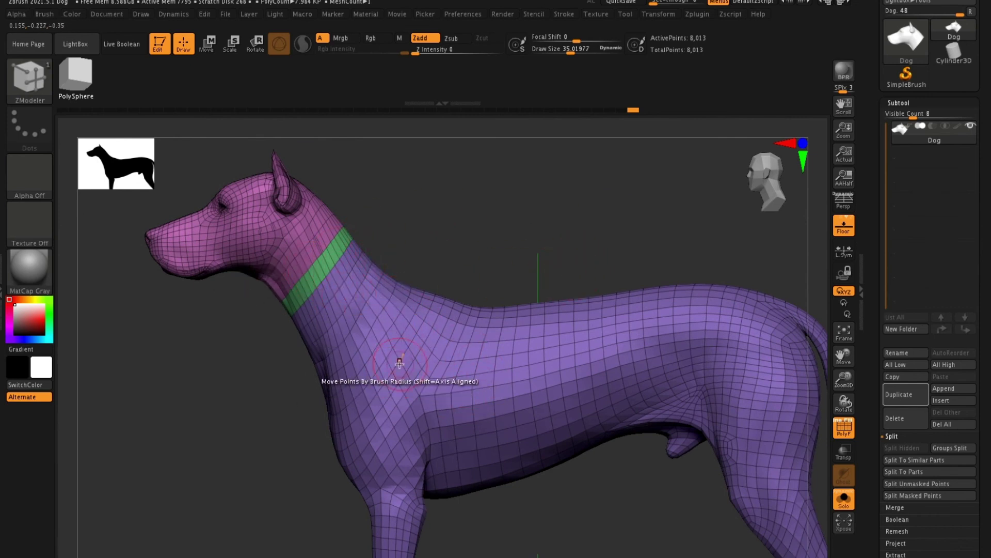
Isolate the pink head polygroup and invert the visibility so only the body and green neck strip are shown.
left_click(305, 240, "ctrl+shift")
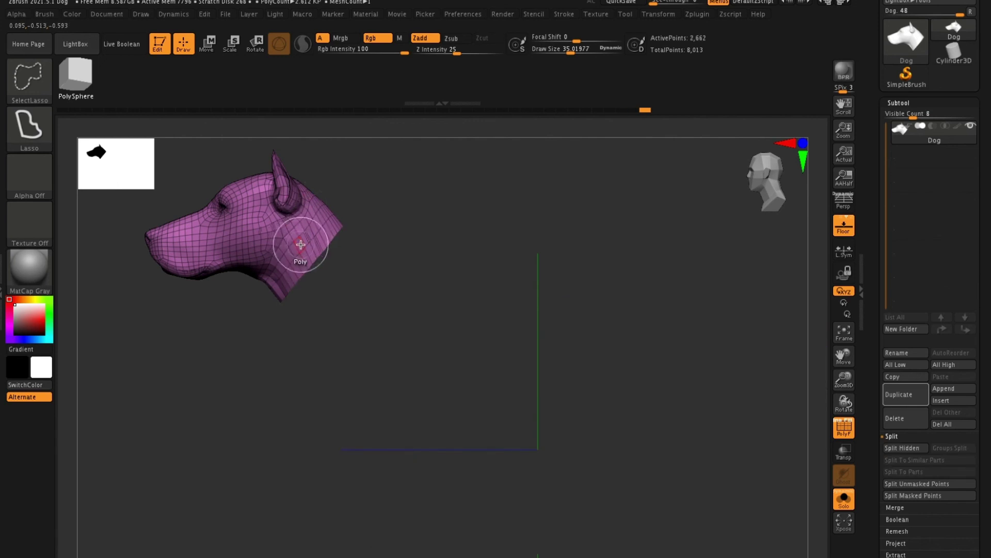
left_click(301, 244, "ctrl+shift")
mouse_move(521, 228)
left_mouse_down()
mouse_move(489, 231)
mouse_move(516, 240)
left_mouse_up()
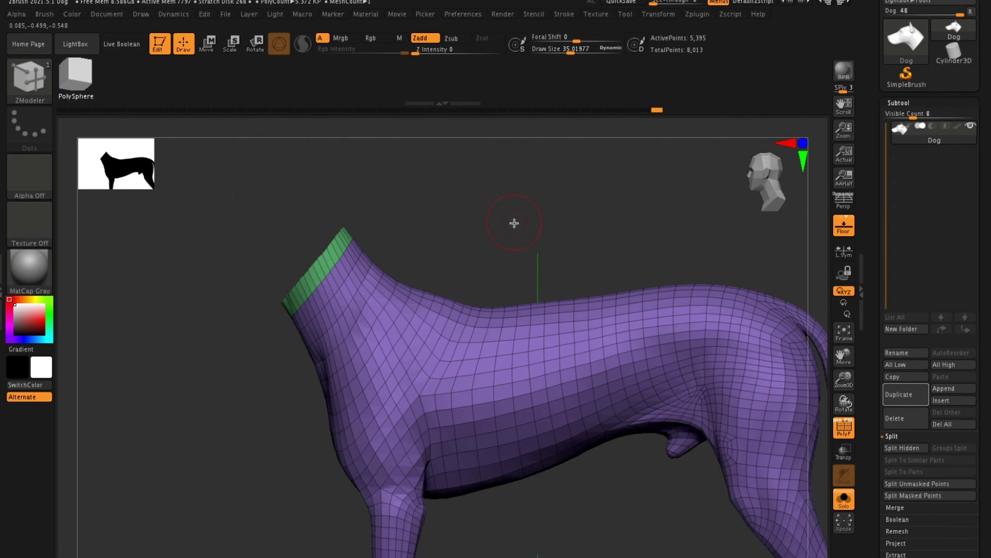
mouse_move(517, 221)
left_mouse_down()
mouse_move(540, 237)
mouse_move(521, 219)
left_mouse_up()
Merge the visible body and neck strip into a single polygroup and show the whole dog again.
key("ctrl+w")
key("ctrl+w")
key("ctrl+w")
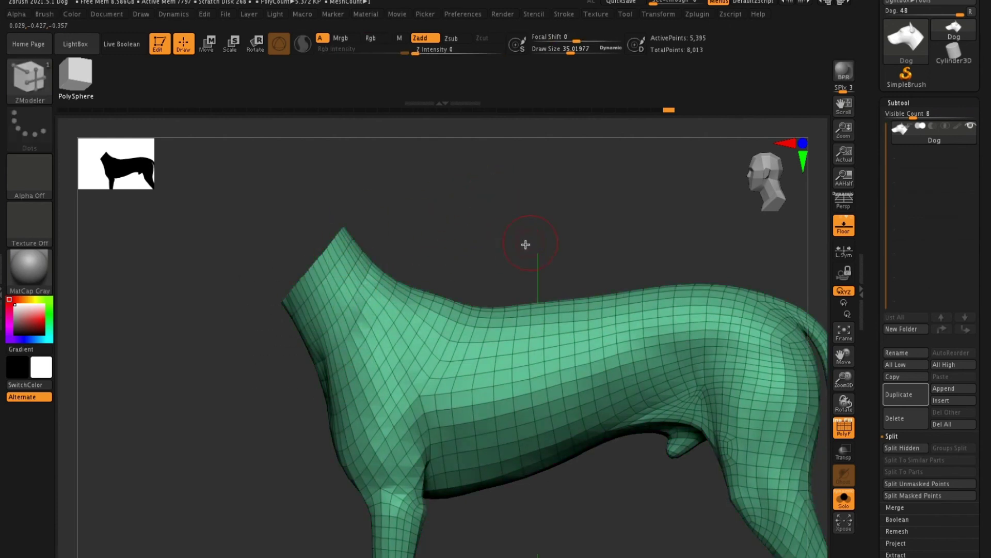
left_click(617, 232, "ctrl+shift")
left_click_drag(618, 234, 471, 206, "alt")
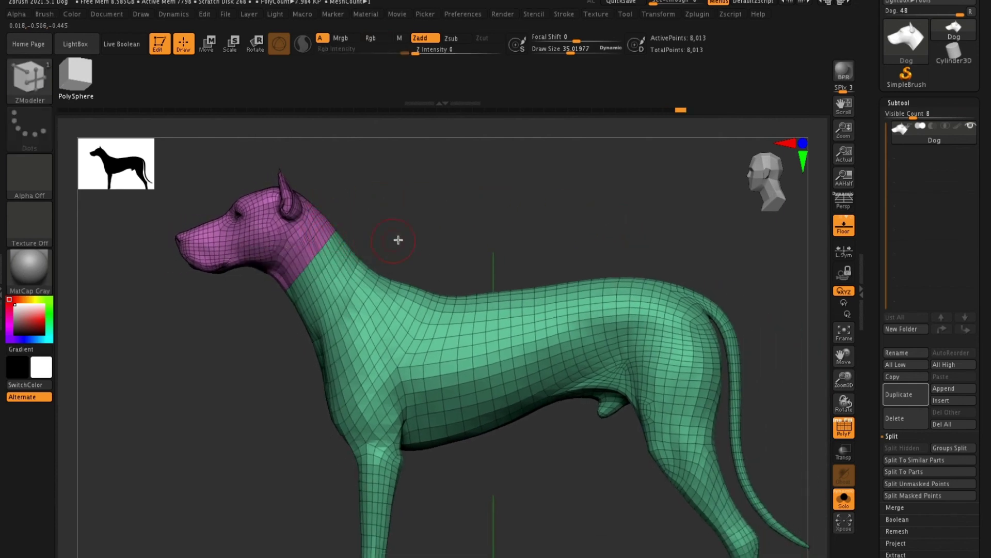
left_click_drag(498, 217, 588, 216)
left_click_drag(660, 224, 645, 229)
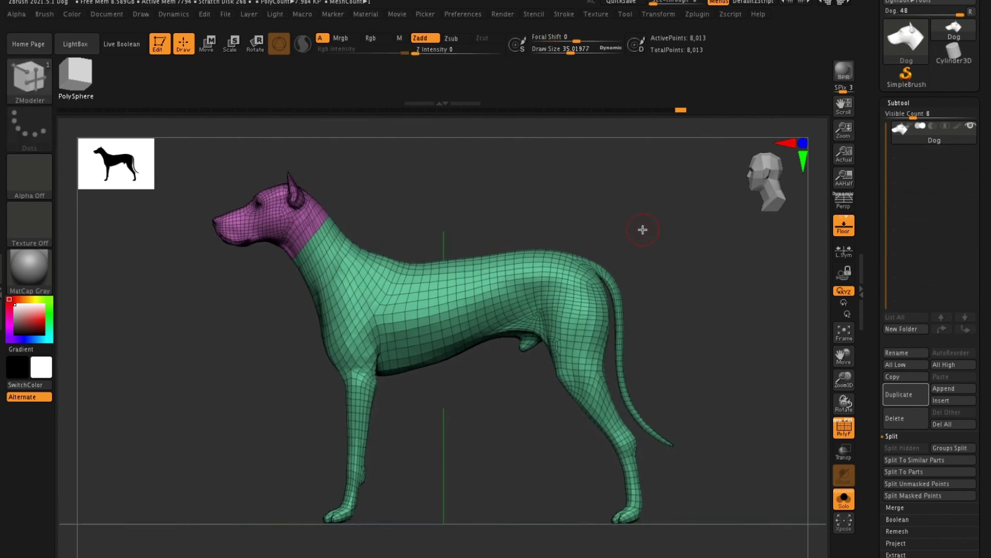
Isolate the green body polygroup, invert the visibility to the head, and show the whole dog again.
key("ctrl+shift")
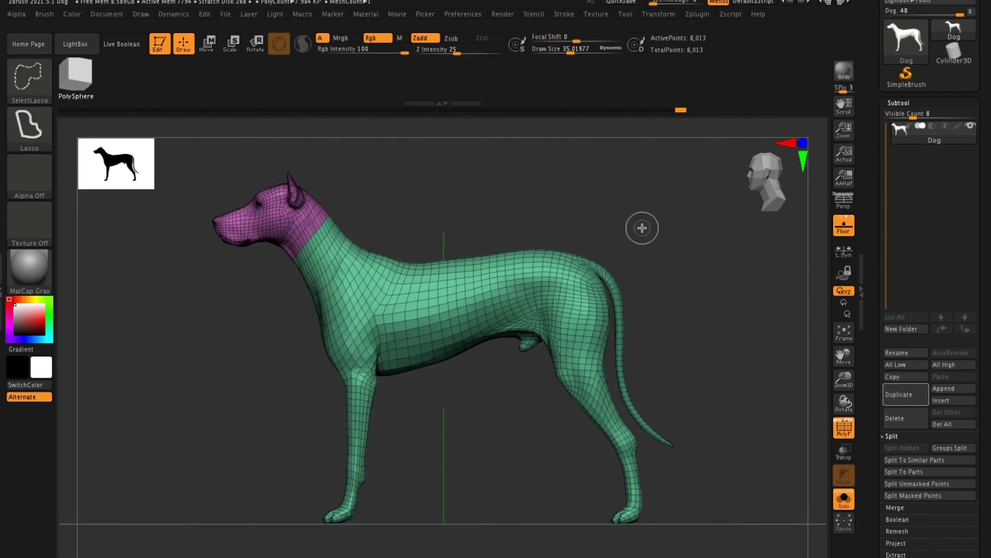
left_click(453, 307, "ctrl+shift")
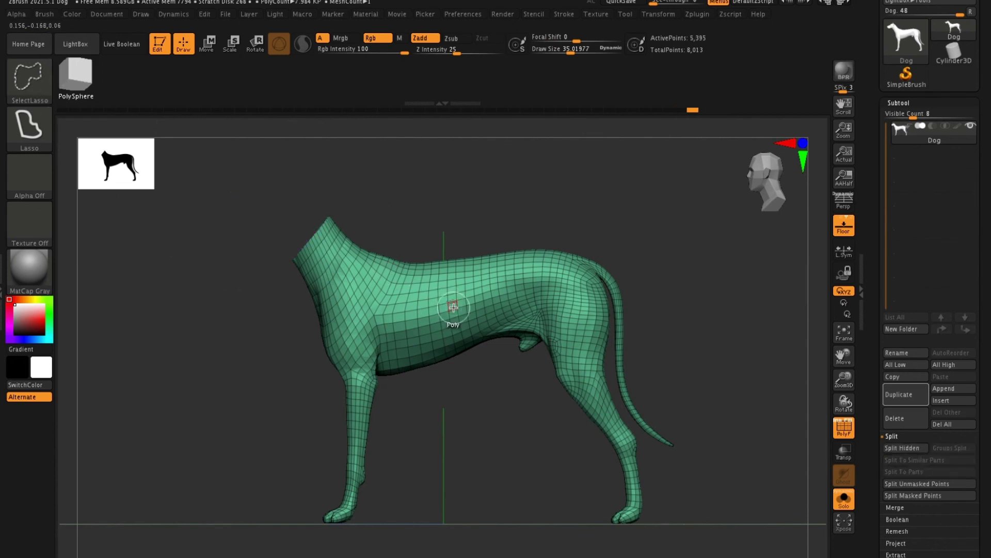
left_click(31, 86)
left_click(465, 305, "ctrl+shift")
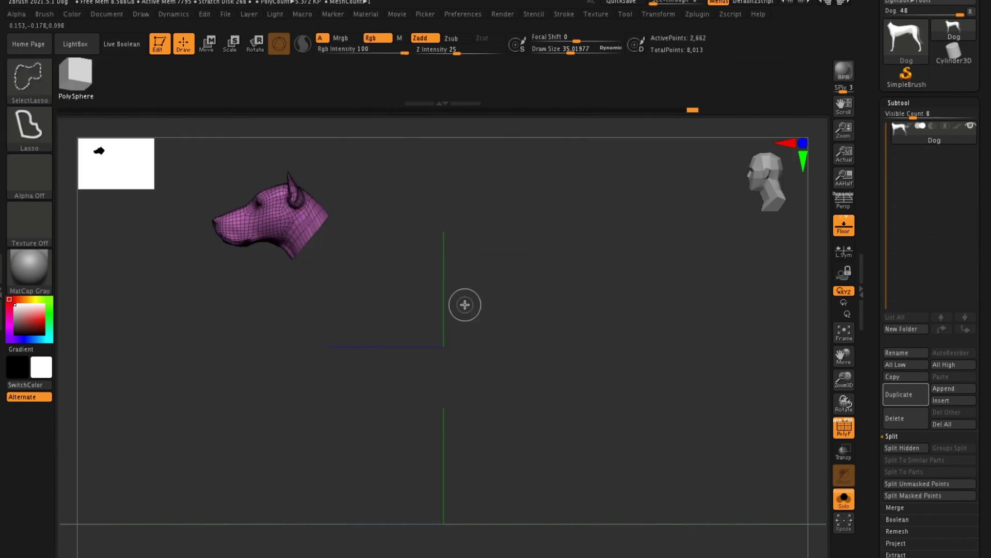
left_click(590, 224, "ctrl+shift")
Make ZModeler the active brush.
key("b")
key("z")
key("m")
mouse_move(585, 226)
left_mouse_down()
mouse_move(610, 212)
mouse_move(623, 221)
mouse_move(613, 208)
left_mouse_up()
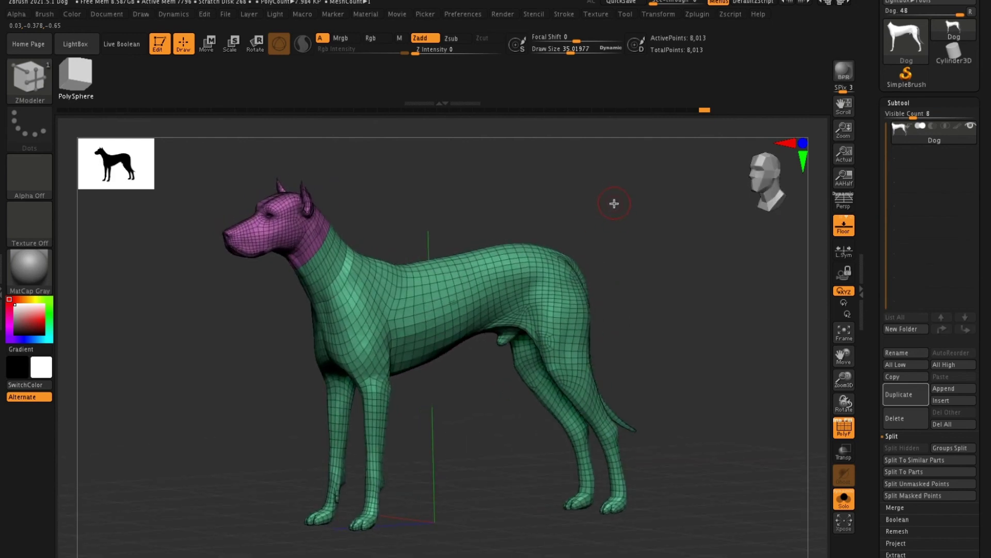
left_click(774, 0)
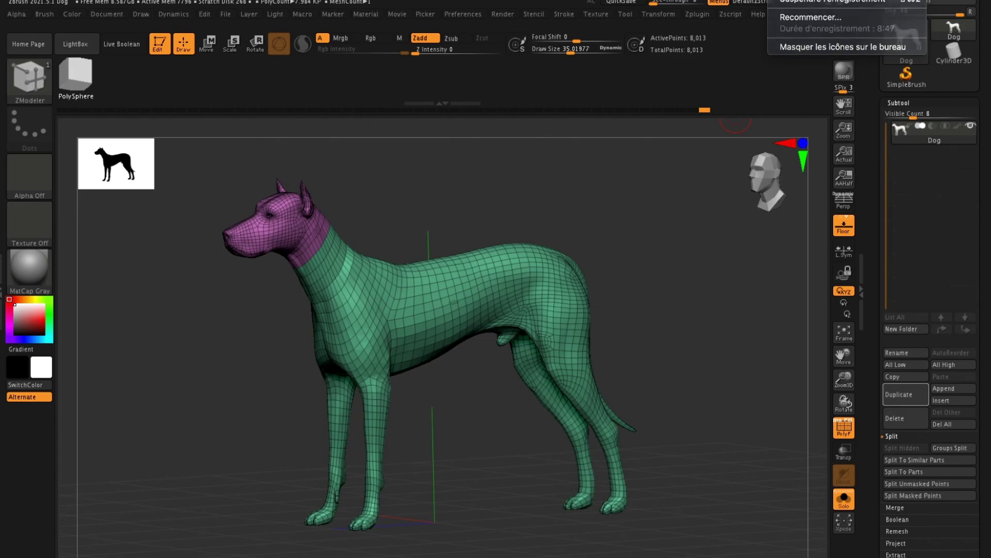